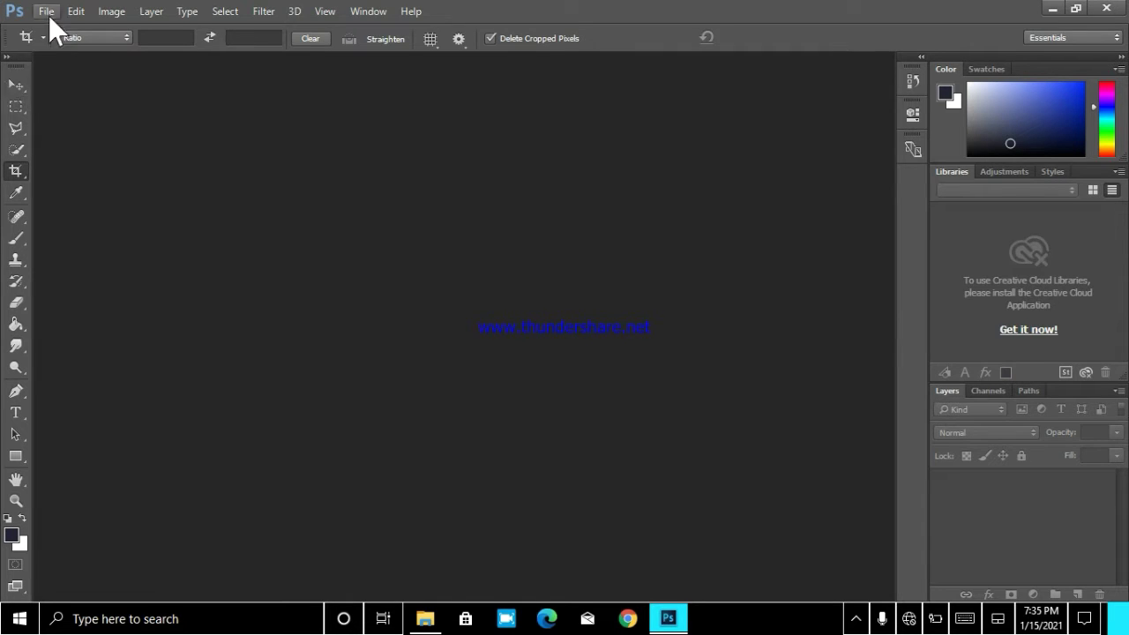
Create a new blank document of 1280 × 720 pixels, 72 pixels/inch, CMYK Color, with white background contents
{"action": "left_click", "coordinate": [15, 85]}
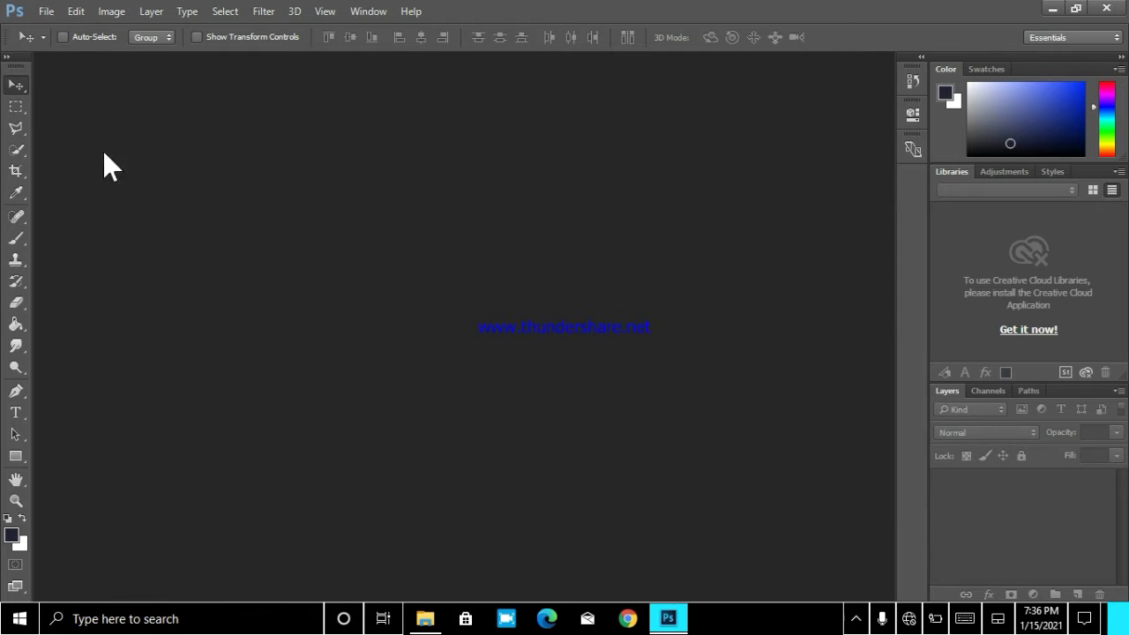
{"action": "left_click", "coordinate": [16, 106]}
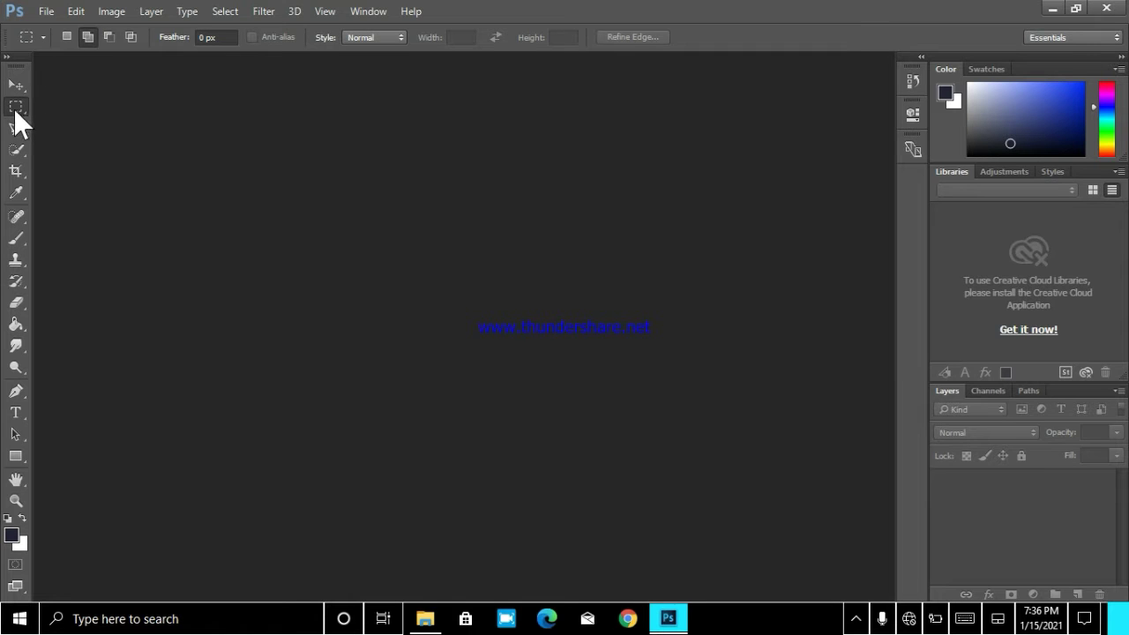
{"action": "left_click", "coordinate": [54, 4]}
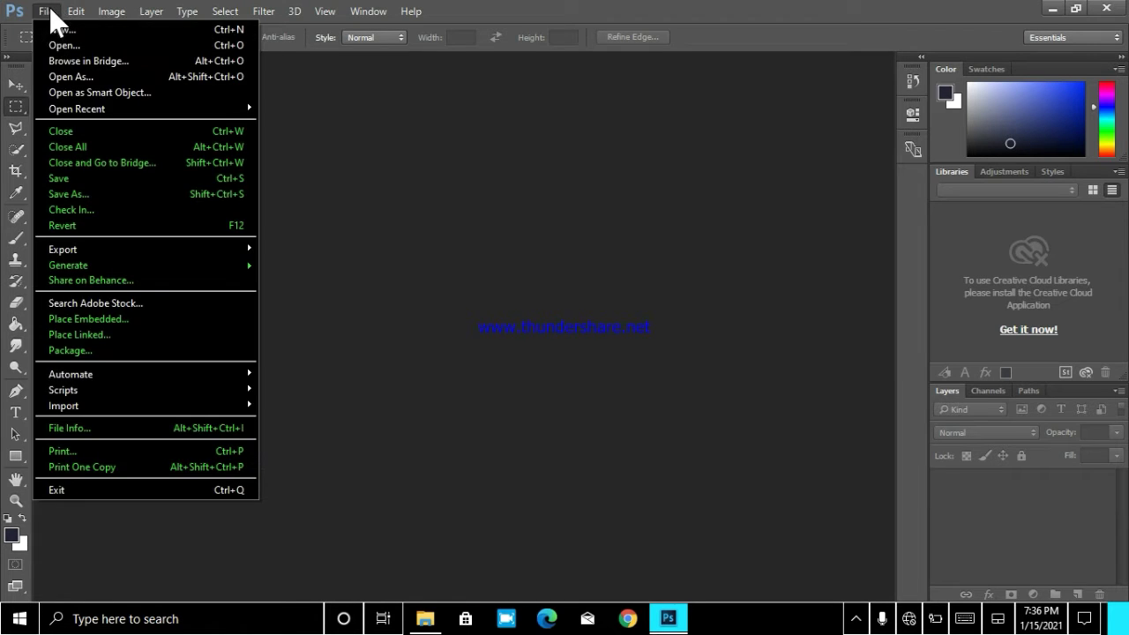
{"action": "left_click", "coordinate": [68, 25]}
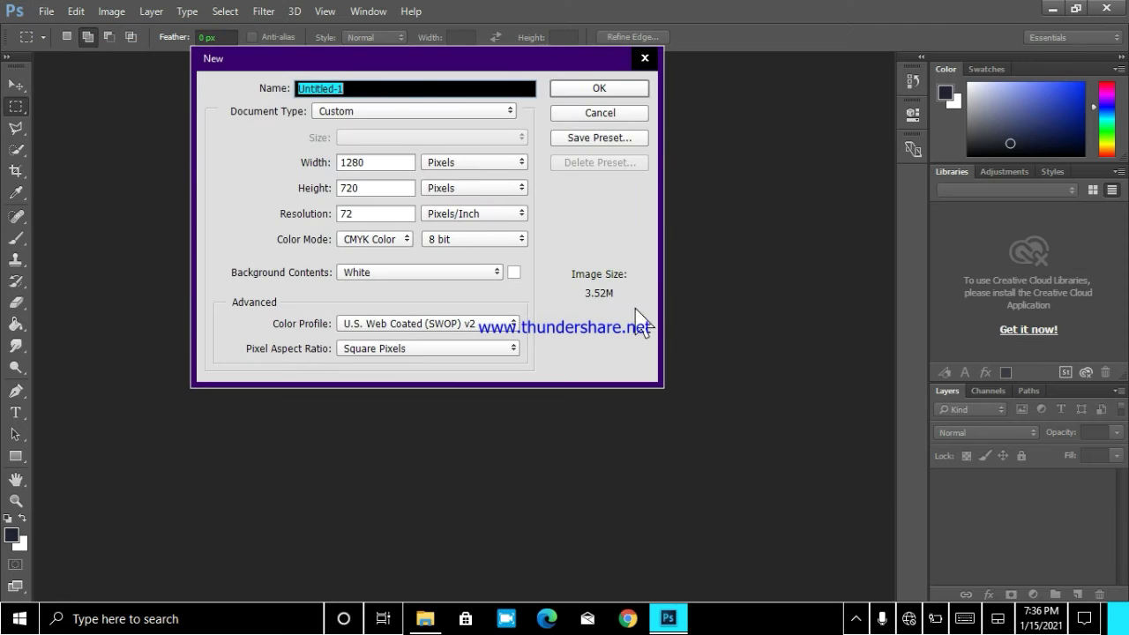
{"action": "left_click", "coordinate": [609, 88]}
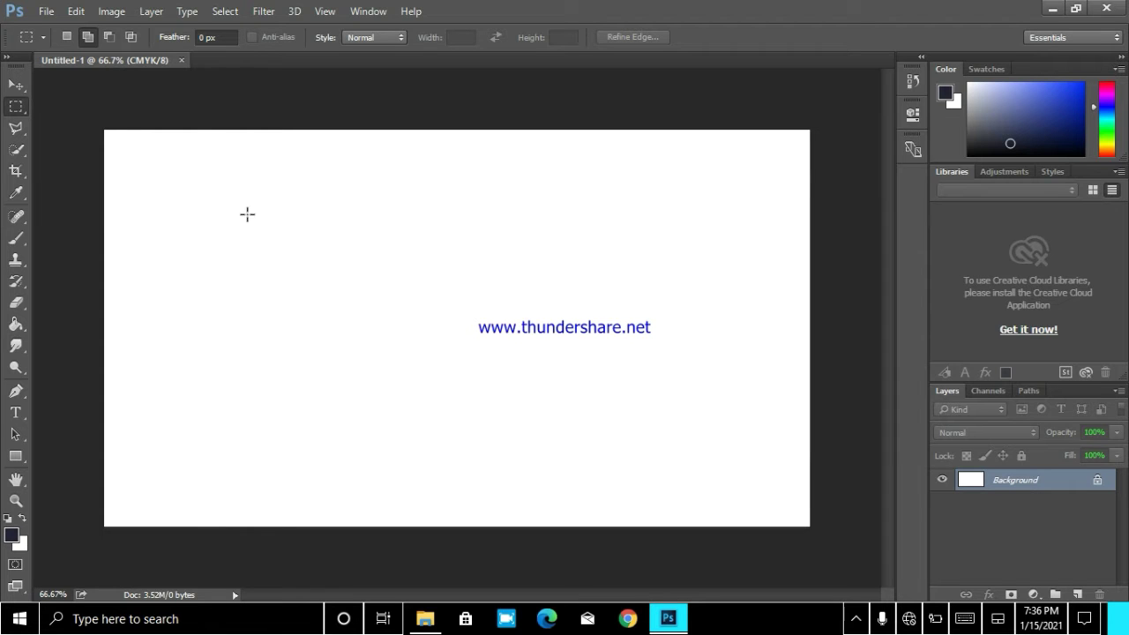
Make a nearly square selection left of the canvas centre with the Rectangular Marquee tool
{"action": "right_click", "coordinate": [18, 106]}
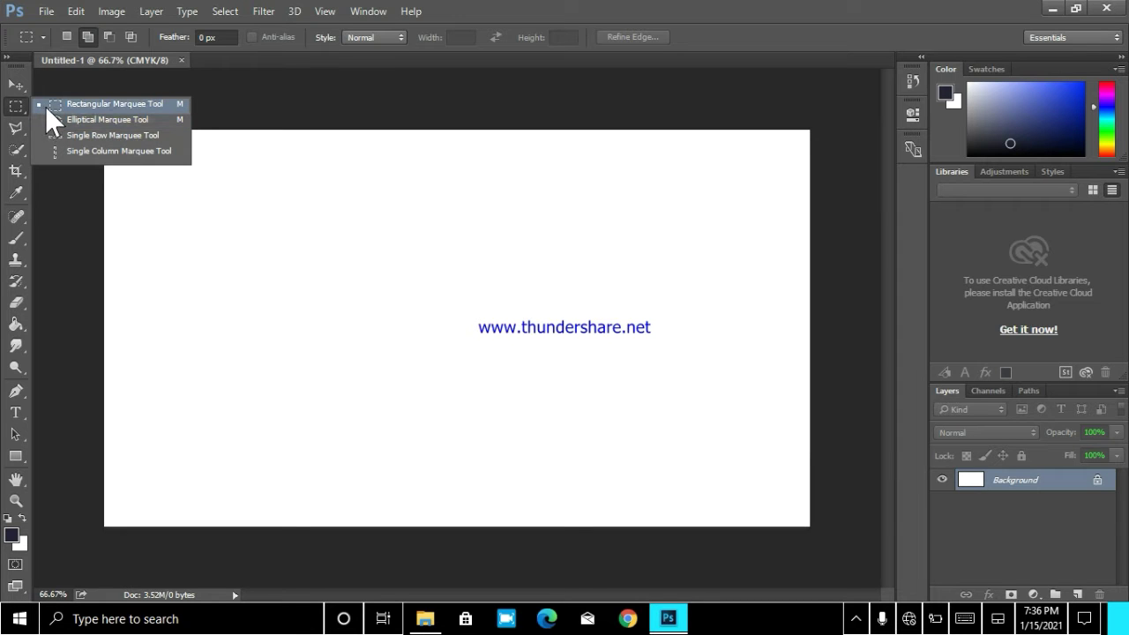
{"action": "left_click", "coordinate": [19, 107]}
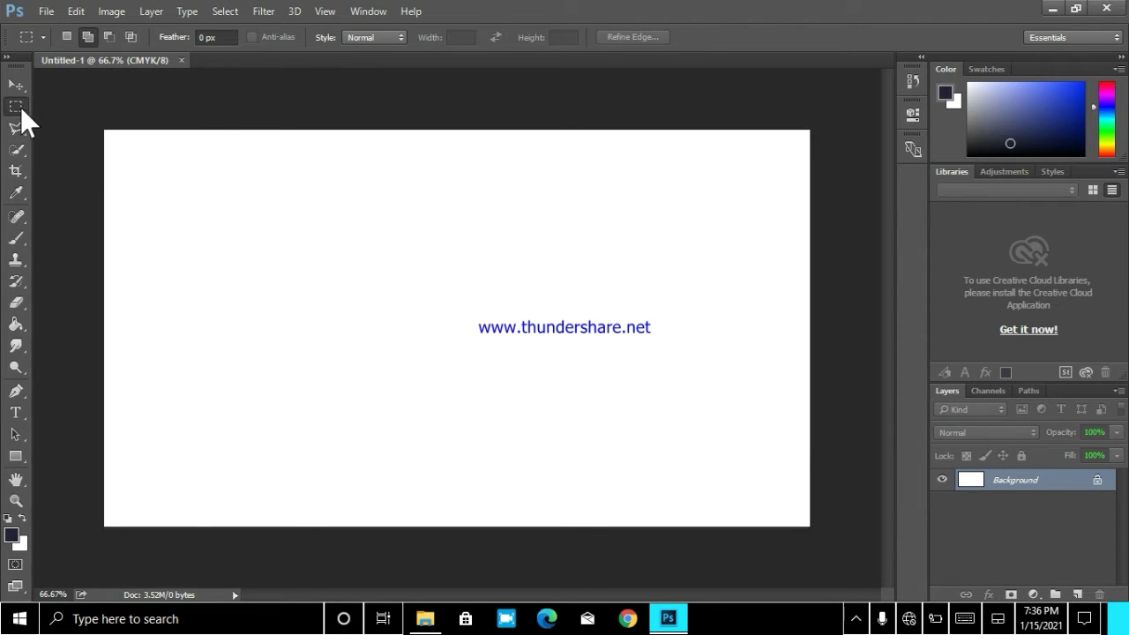
{"action": "right_click", "coordinate": [18, 106]}
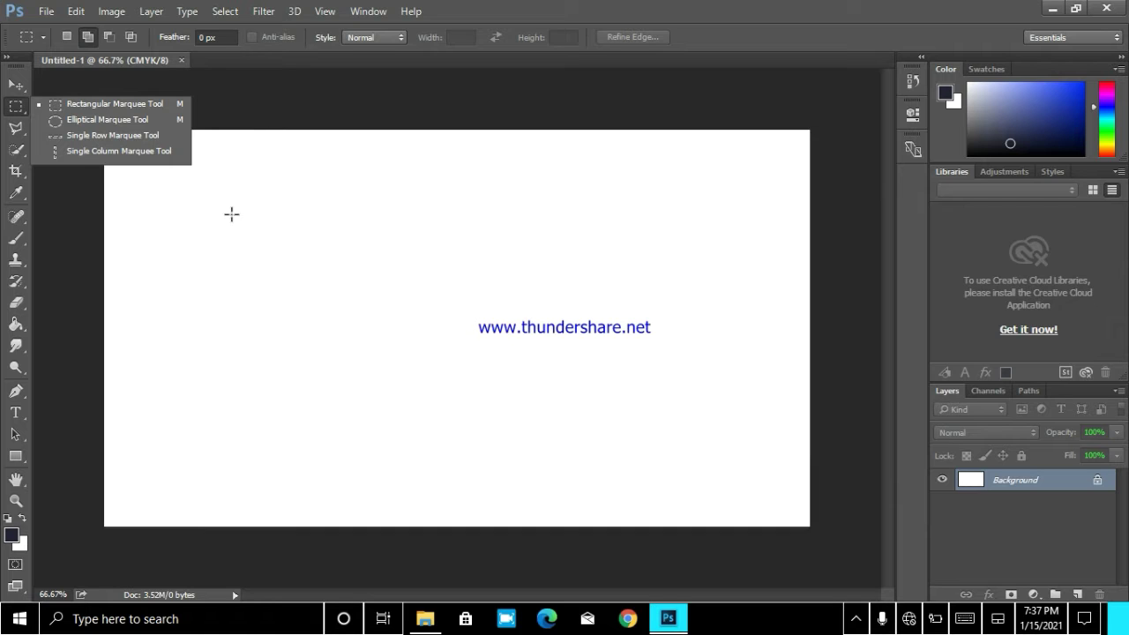
{"action": "left_click_drag", "start_coordinate": [240, 180], "coordinate": [493, 422]}
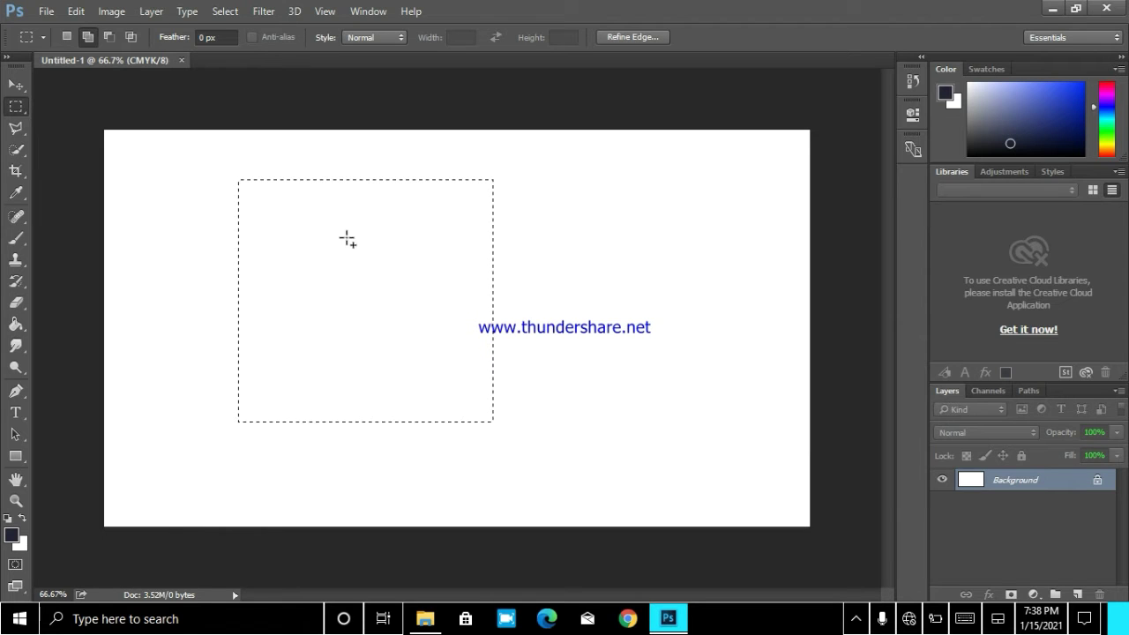
Switch to the Brush tool and set the brush size to 92 px
{"action": "left_click", "coordinate": [16, 239]}
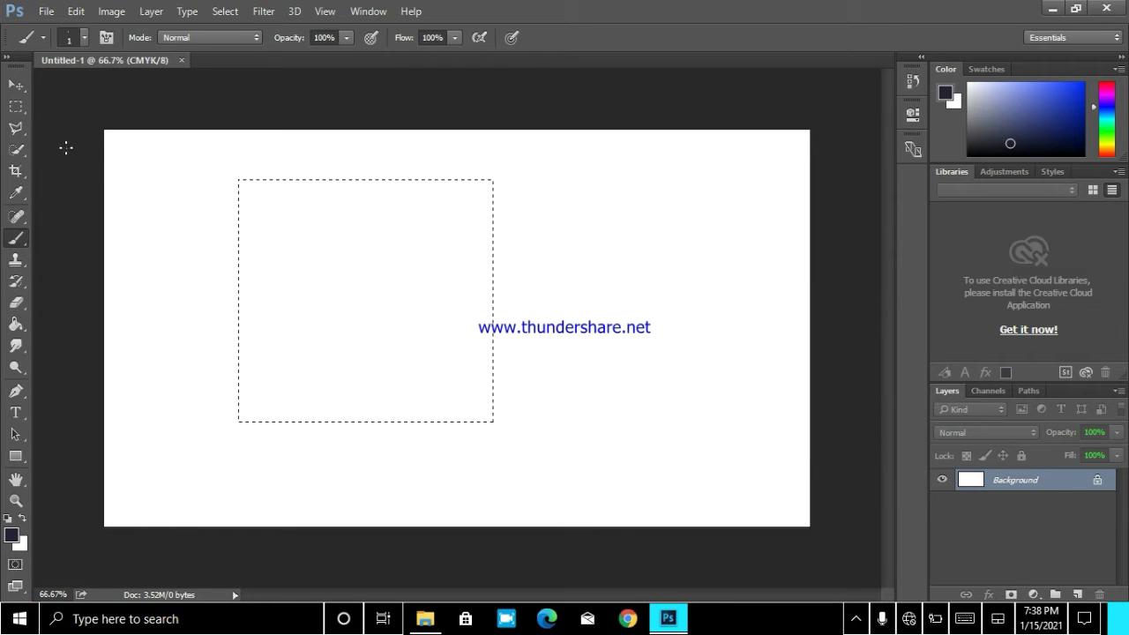
{"action": "left_click", "coordinate": [84, 37]}
{"action": "left_click_drag", "start_coordinate": [92, 89], "coordinate": [141, 89]}
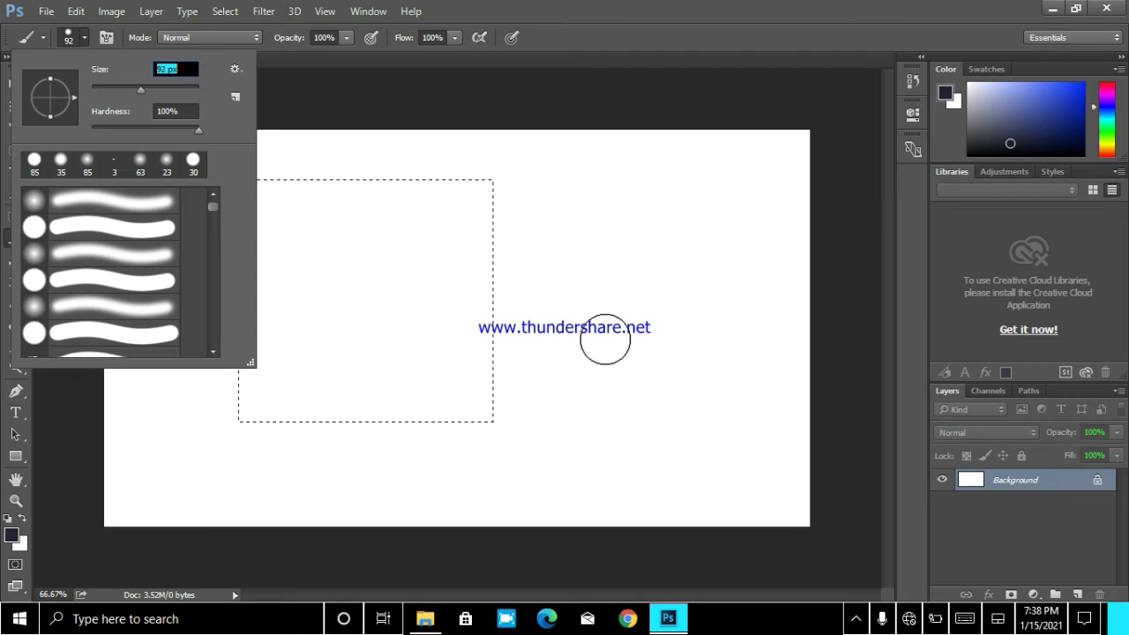
{"action": "key", "text": "Return"}
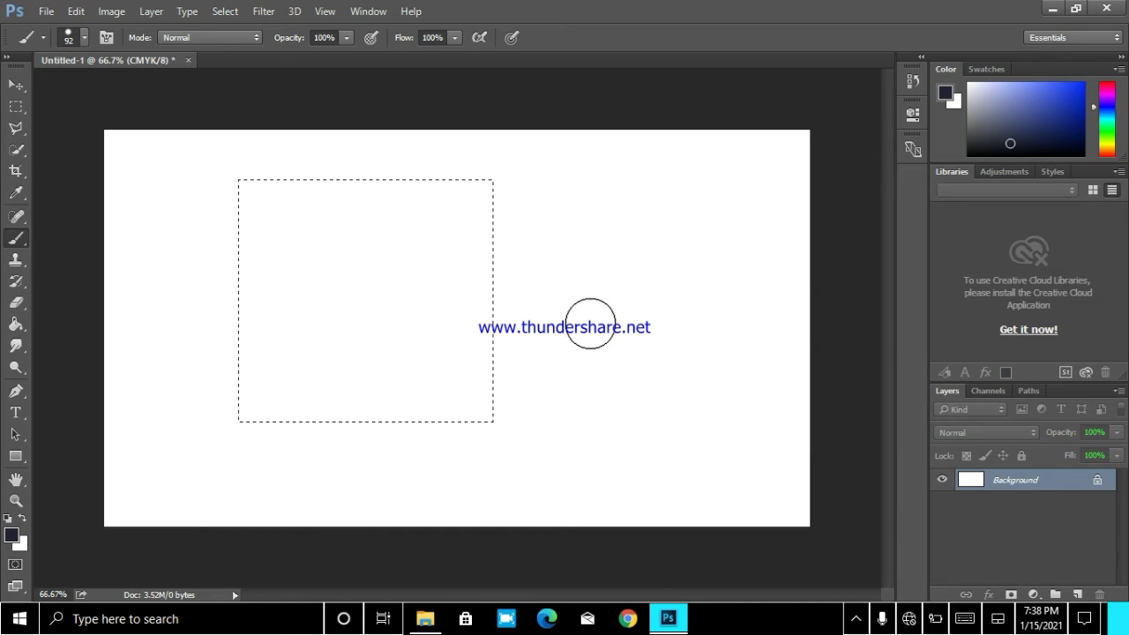
Paint the whole square selection with the dark navy foreground colour
{"action": "mouse_move", "coordinate": [430, 185]}
{"action": "left_mouse_down"}
{"action": "mouse_move", "coordinate": [310, 207]}
{"action": "mouse_move", "coordinate": [312, 253]}
{"action": "mouse_move", "coordinate": [344, 232]}
{"action": "mouse_move", "coordinate": [395, 239]}
{"action": "mouse_move", "coordinate": [367, 257]}
{"action": "mouse_move", "coordinate": [316, 250]}
{"action": "mouse_move", "coordinate": [290, 275]}
{"action": "mouse_move", "coordinate": [330, 287]}
{"action": "mouse_move", "coordinate": [360, 302]}
{"action": "left_mouse_up"}
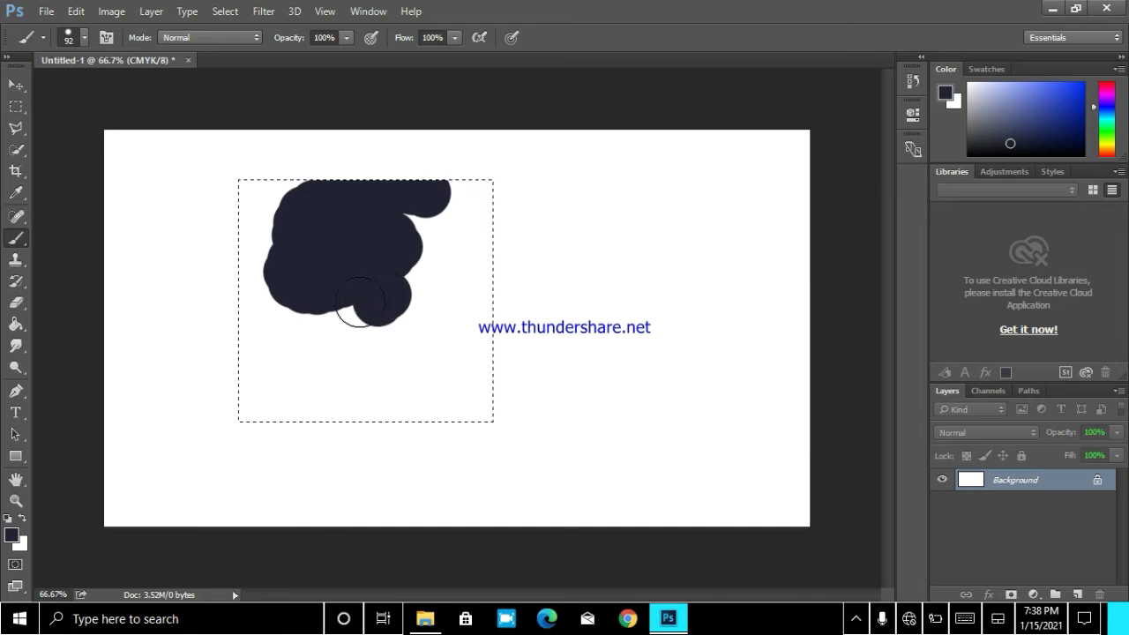
{"action": "left_click_drag", "start_coordinate": [376, 340], "coordinate": [268, 332]}
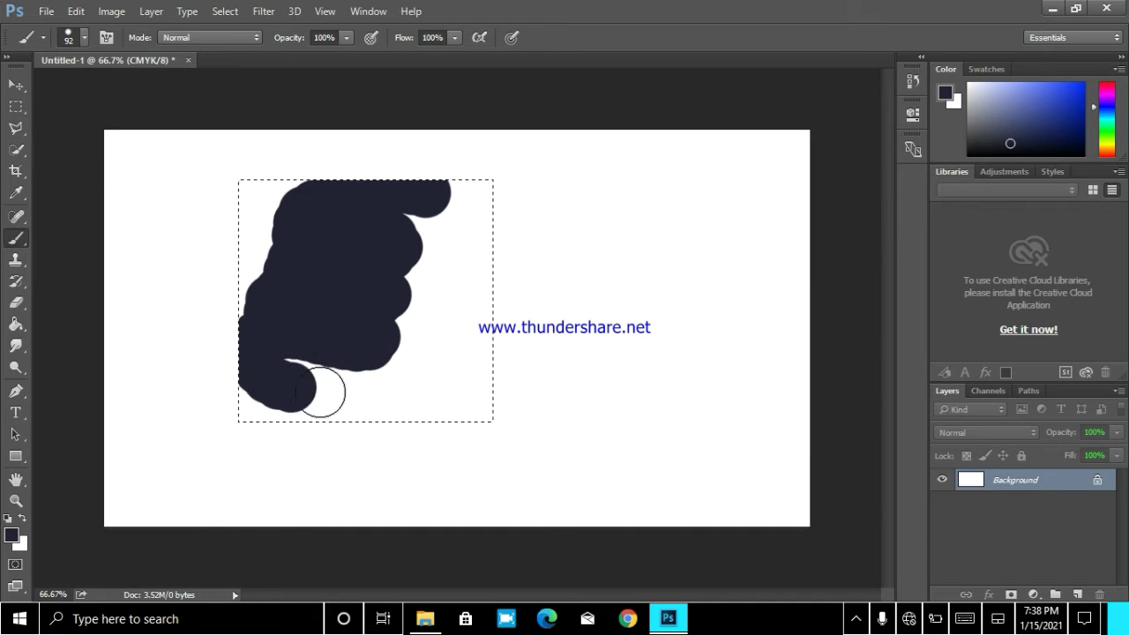
{"action": "left_click_drag", "start_coordinate": [381, 362], "coordinate": [381, 395]}
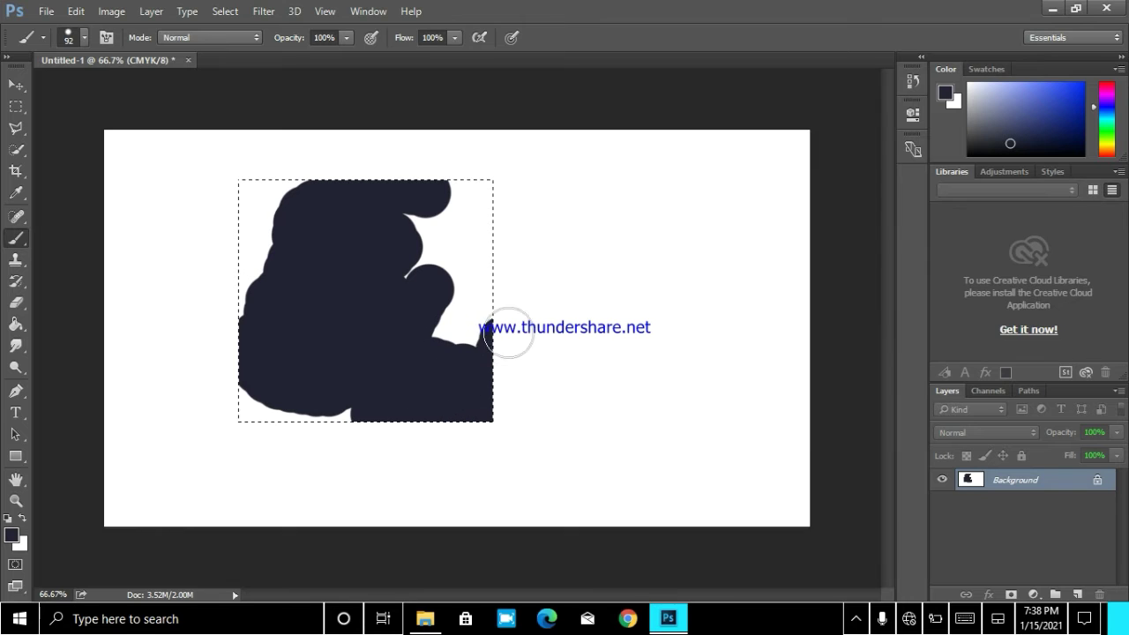
{"action": "left_click_drag", "start_coordinate": [507, 333], "coordinate": [458, 337]}
{"action": "mouse_move", "coordinate": [509, 285]}
{"action": "left_mouse_down"}
{"action": "mouse_move", "coordinate": [483, 263]}
{"action": "mouse_move", "coordinate": [521, 257]}
{"action": "mouse_move", "coordinate": [467, 233]}
{"action": "mouse_move", "coordinate": [509, 216]}
{"action": "mouse_move", "coordinate": [487, 196]}
{"action": "mouse_move", "coordinate": [391, 224]}
{"action": "mouse_move", "coordinate": [221, 209]}
{"action": "mouse_move", "coordinate": [306, 218]}
{"action": "mouse_move", "coordinate": [211, 300]}
{"action": "mouse_move", "coordinate": [207, 350]}
{"action": "mouse_move", "coordinate": [246, 413]}
{"action": "mouse_move", "coordinate": [303, 404]}
{"action": "mouse_move", "coordinate": [355, 423]}
{"action": "left_mouse_up"}
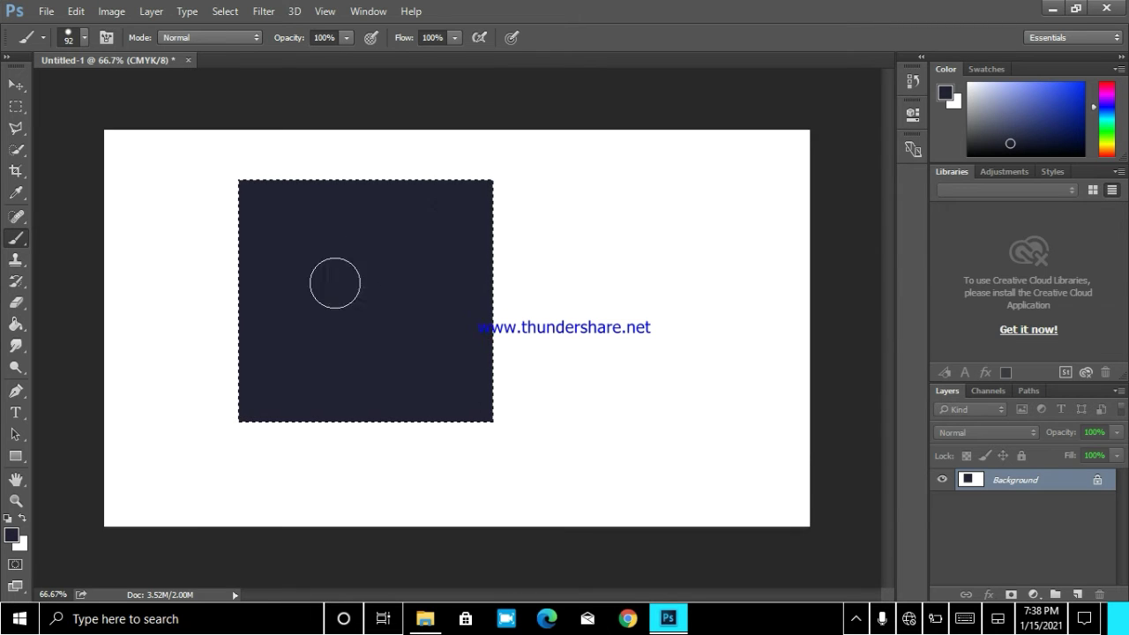
Invert the selection so that the area around the dark square is selected instead
{"action": "right_click", "coordinate": [339, 303]}
{"action": "right_click", "coordinate": [314, 273]}
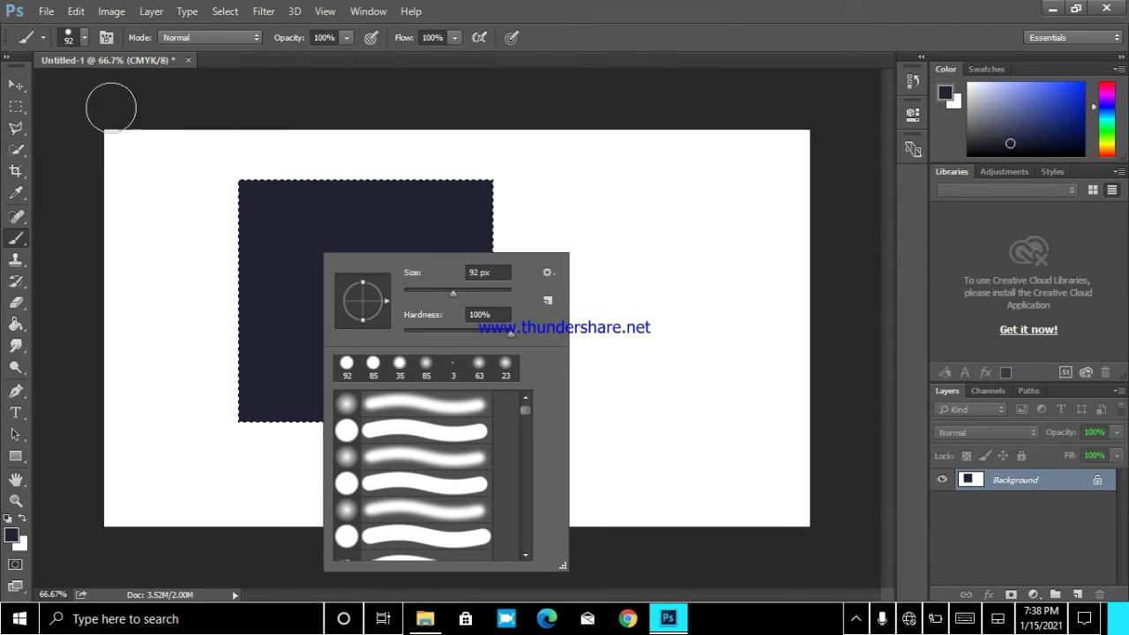
{"action": "left_click", "coordinate": [16, 104]}
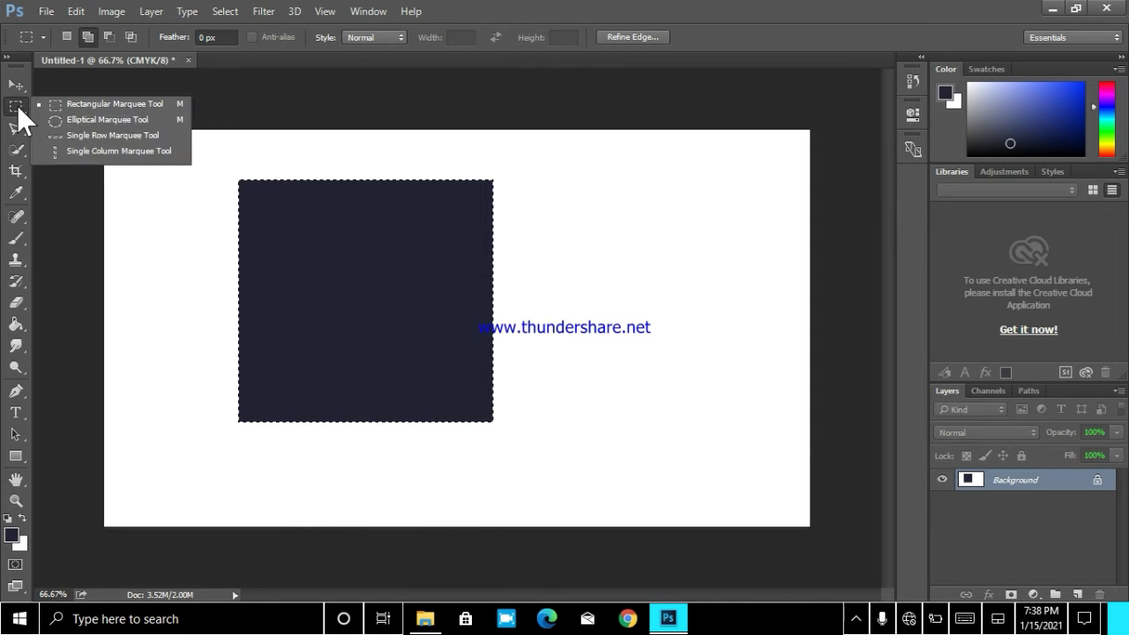
{"action": "right_click", "coordinate": [356, 302]}
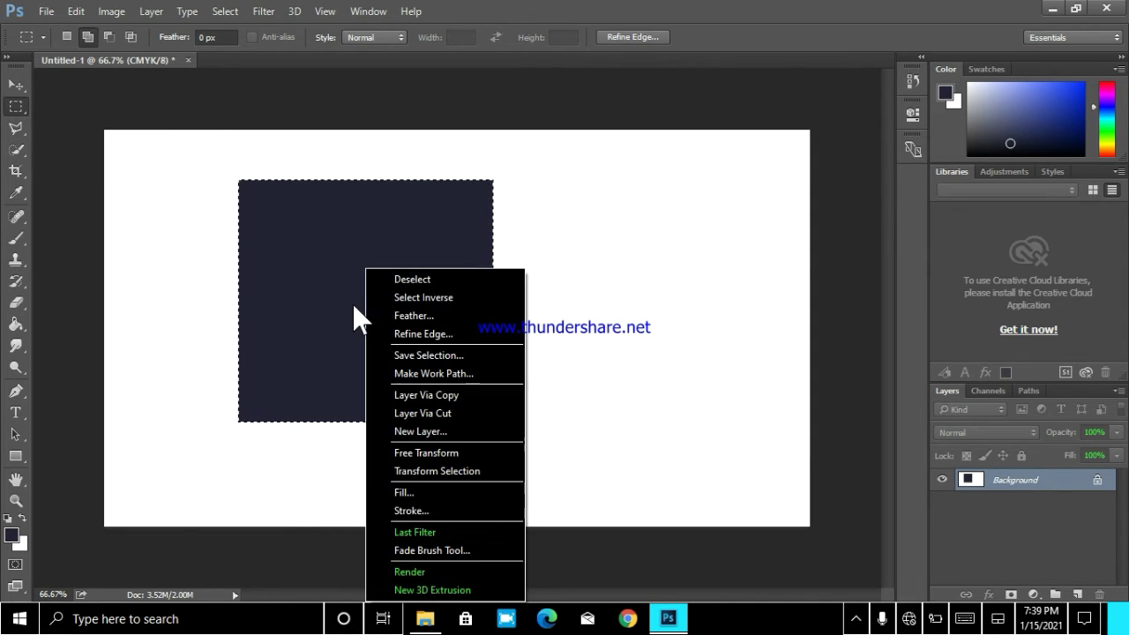
{"action": "left_click", "coordinate": [427, 298]}
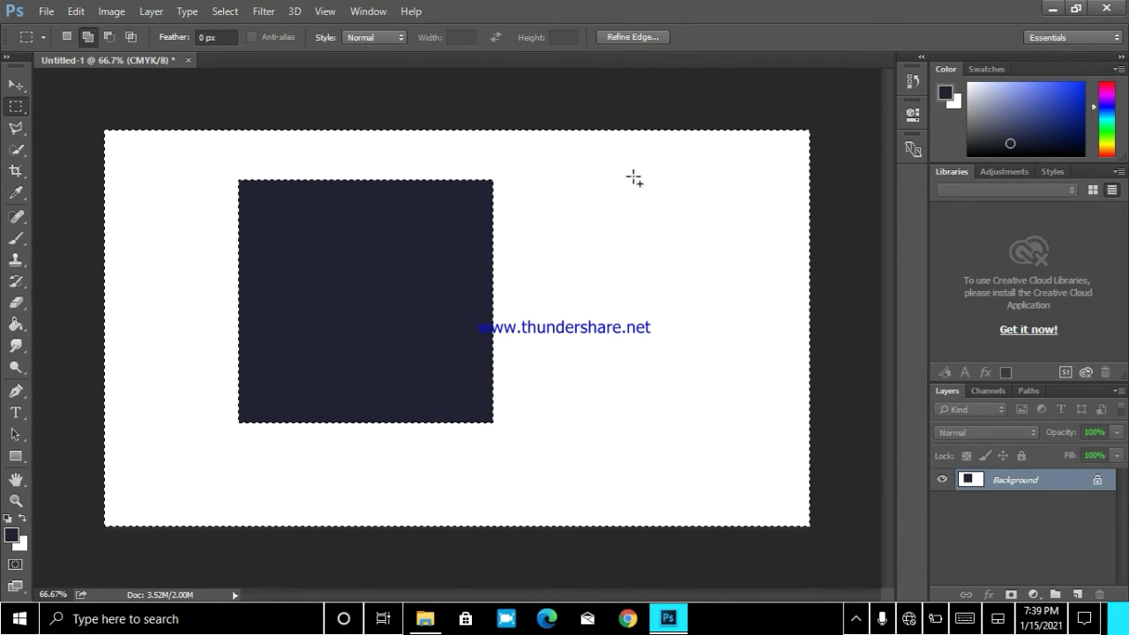
Choose a magenta foreground colour and paint the entire selected area around the dark square with the brush
{"action": "left_click", "coordinate": [15, 237]}
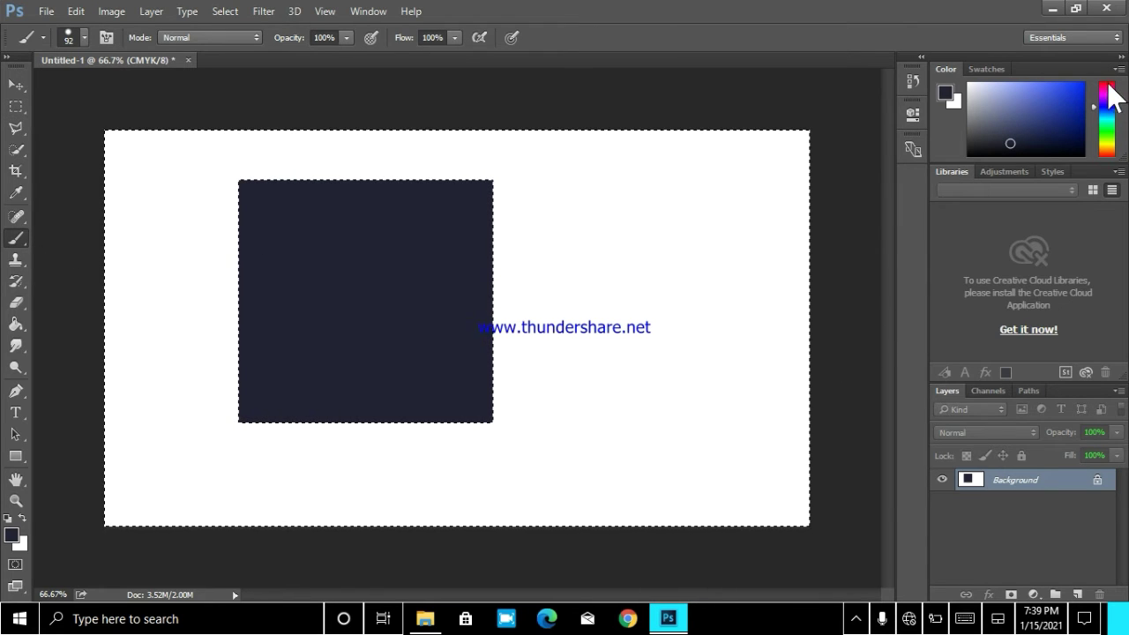
{"action": "left_click", "coordinate": [1107, 89]}
{"action": "left_click", "coordinate": [1060, 100]}
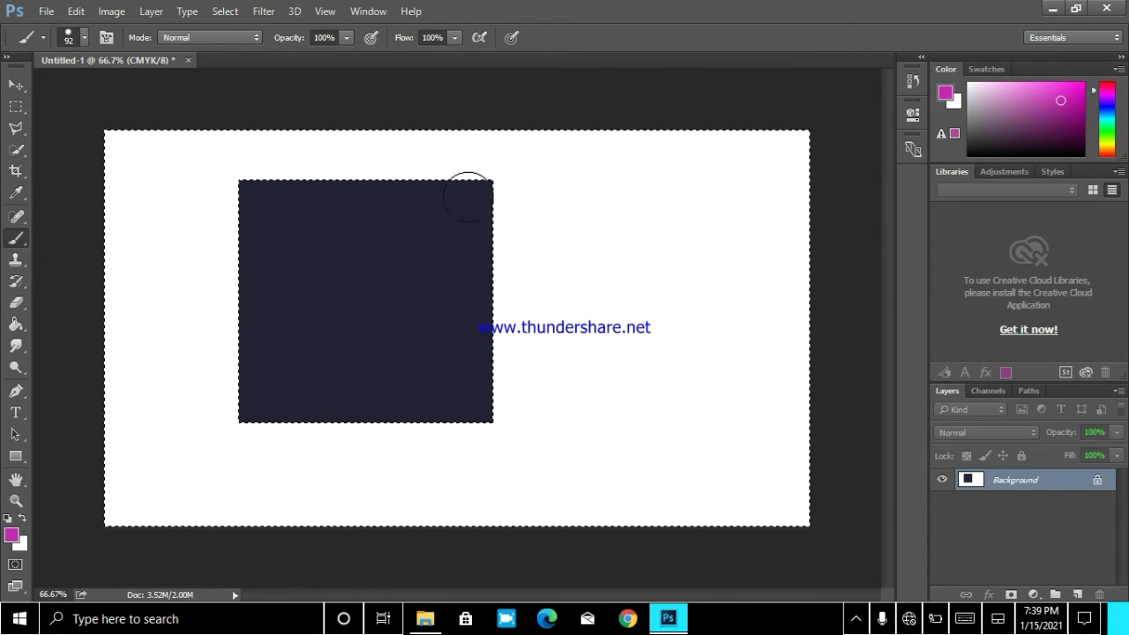
{"action": "left_click", "coordinate": [544, 232]}
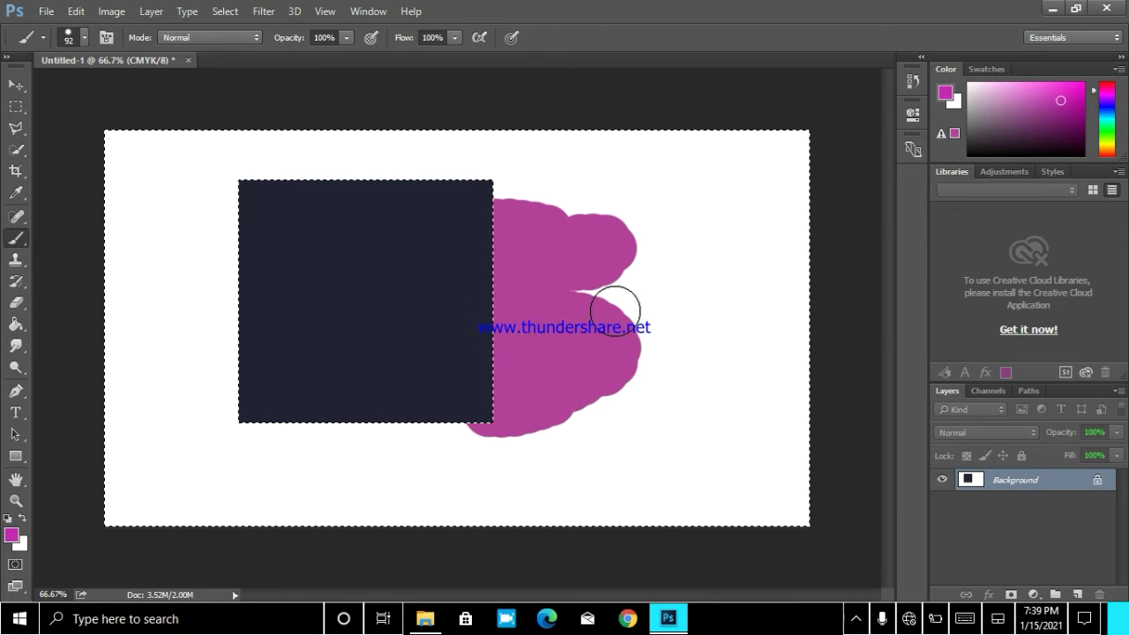
{"action": "mouse_move", "coordinate": [614, 310]}
{"action": "left_mouse_down"}
{"action": "mouse_move", "coordinate": [553, 286]}
{"action": "mouse_move", "coordinate": [580, 262]}
{"action": "mouse_move", "coordinate": [464, 189]}
{"action": "mouse_move", "coordinate": [532, 202]}
{"action": "mouse_move", "coordinate": [671, 177]}
{"action": "mouse_move", "coordinate": [615, 159]}
{"action": "mouse_move", "coordinate": [147, 164]}
{"action": "mouse_move", "coordinate": [189, 159]}
{"action": "mouse_move", "coordinate": [93, 150]}
{"action": "mouse_move", "coordinate": [169, 157]}
{"action": "mouse_move", "coordinate": [121, 188]}
{"action": "mouse_move", "coordinate": [106, 249]}
{"action": "mouse_move", "coordinate": [281, 319]}
{"action": "mouse_move", "coordinate": [149, 348]}
{"action": "mouse_move", "coordinate": [177, 381]}
{"action": "mouse_move", "coordinate": [239, 401]}
{"action": "mouse_move", "coordinate": [105, 331]}
{"action": "mouse_move", "coordinate": [201, 342]}
{"action": "mouse_move", "coordinate": [244, 321]}
{"action": "mouse_move", "coordinate": [164, 397]}
{"action": "mouse_move", "coordinate": [227, 444]}
{"action": "mouse_move", "coordinate": [105, 459]}
{"action": "mouse_move", "coordinate": [291, 474]}
{"action": "mouse_move", "coordinate": [221, 534]}
{"action": "mouse_move", "coordinate": [148, 521]}
{"action": "mouse_move", "coordinate": [335, 551]}
{"action": "mouse_move", "coordinate": [402, 519]}
{"action": "mouse_move", "coordinate": [223, 464]}
{"action": "mouse_move", "coordinate": [409, 474]}
{"action": "mouse_move", "coordinate": [355, 451]}
{"action": "mouse_move", "coordinate": [440, 449]}
{"action": "mouse_move", "coordinate": [555, 456]}
{"action": "mouse_move", "coordinate": [406, 501]}
{"action": "mouse_move", "coordinate": [656, 530]}
{"action": "mouse_move", "coordinate": [629, 456]}
{"action": "mouse_move", "coordinate": [530, 493]}
{"action": "mouse_move", "coordinate": [575, 518]}
{"action": "mouse_move", "coordinate": [704, 474]}
{"action": "mouse_move", "coordinate": [811, 489]}
{"action": "mouse_move", "coordinate": [707, 538]}
{"action": "mouse_move", "coordinate": [875, 512]}
{"action": "mouse_move", "coordinate": [731, 468]}
{"action": "mouse_move", "coordinate": [683, 387]}
{"action": "mouse_move", "coordinate": [751, 366]}
{"action": "mouse_move", "coordinate": [784, 412]}
{"action": "mouse_move", "coordinate": [794, 354]}
{"action": "mouse_move", "coordinate": [753, 318]}
{"action": "mouse_move", "coordinate": [648, 290]}
{"action": "mouse_move", "coordinate": [817, 288]}
{"action": "mouse_move", "coordinate": [761, 262]}
{"action": "mouse_move", "coordinate": [766, 234]}
{"action": "mouse_move", "coordinate": [673, 218]}
{"action": "mouse_move", "coordinate": [687, 183]}
{"action": "mouse_move", "coordinate": [719, 159]}
{"action": "mouse_move", "coordinate": [785, 152]}
{"action": "mouse_move", "coordinate": [678, 161]}
{"action": "mouse_move", "coordinate": [502, 126]}
{"action": "left_mouse_up"}
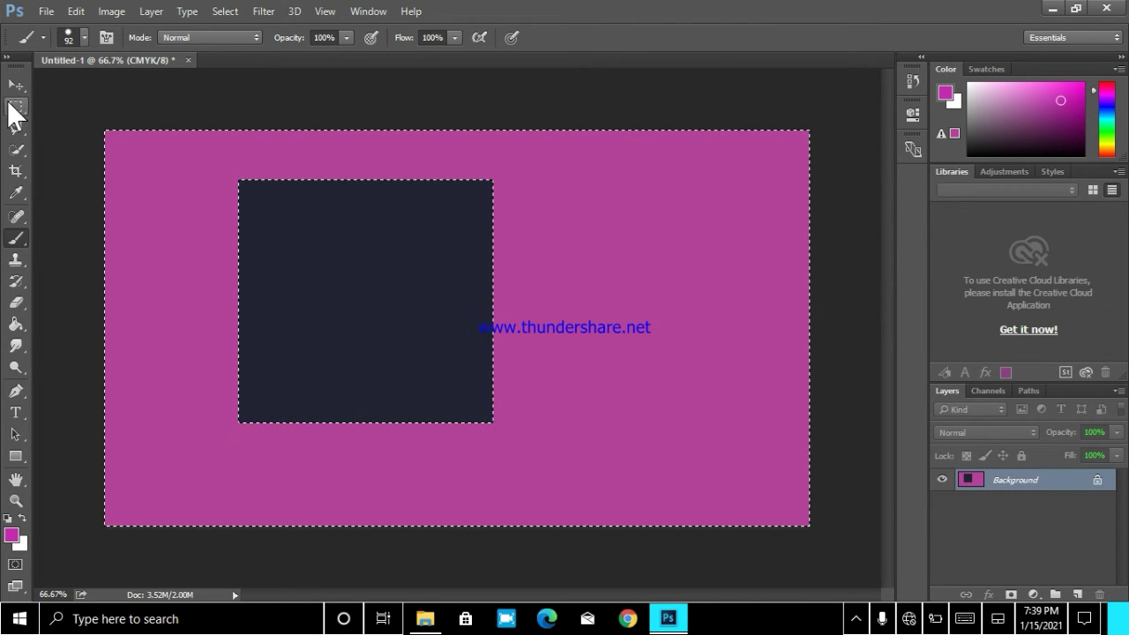
Deselect the area around the dark square
{"action": "left_click", "coordinate": [12, 107]}
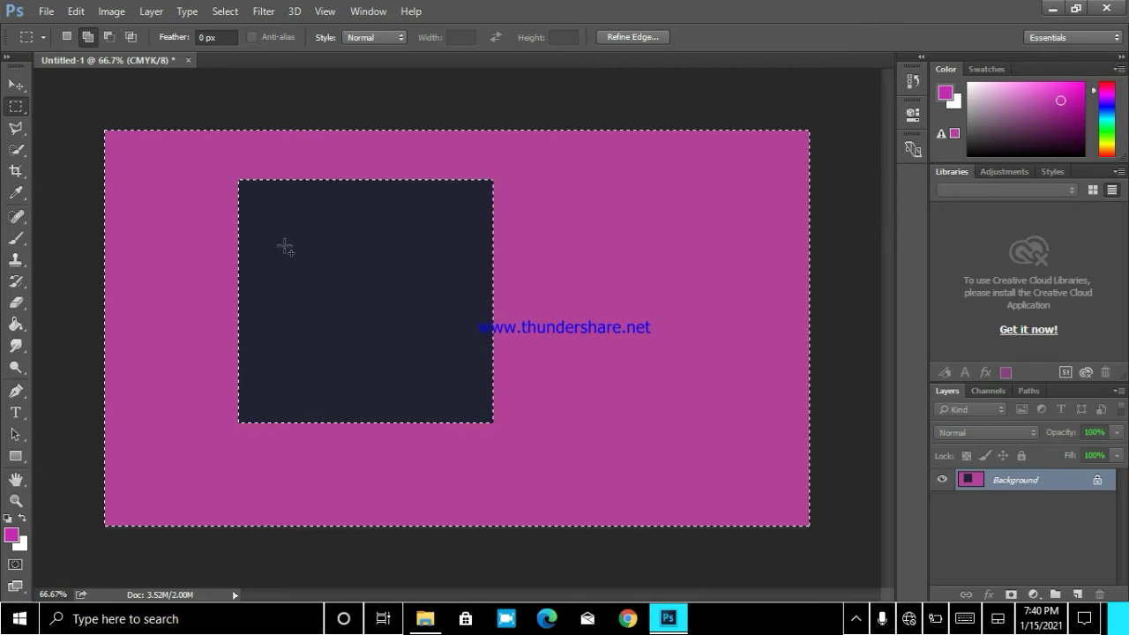
{"action": "right_click", "coordinate": [333, 233]}
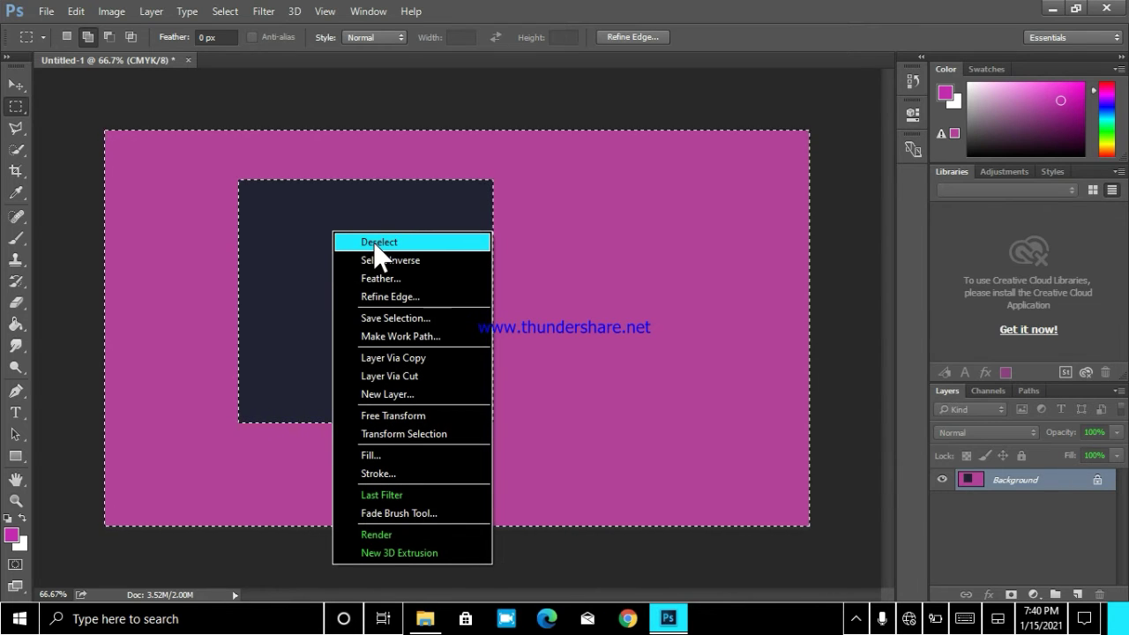
{"action": "left_click", "coordinate": [378, 247]}
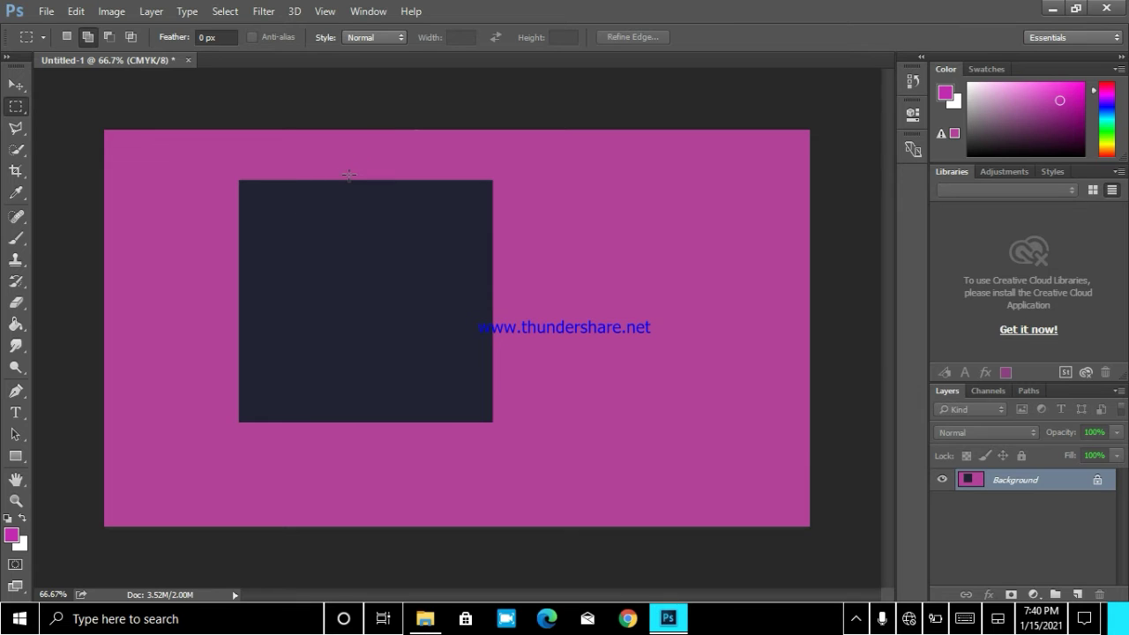
Paint pale pink brush dabs along the edges of the dark square, overlapping both the square and the magenta background
{"action": "left_click", "coordinate": [16, 238]}
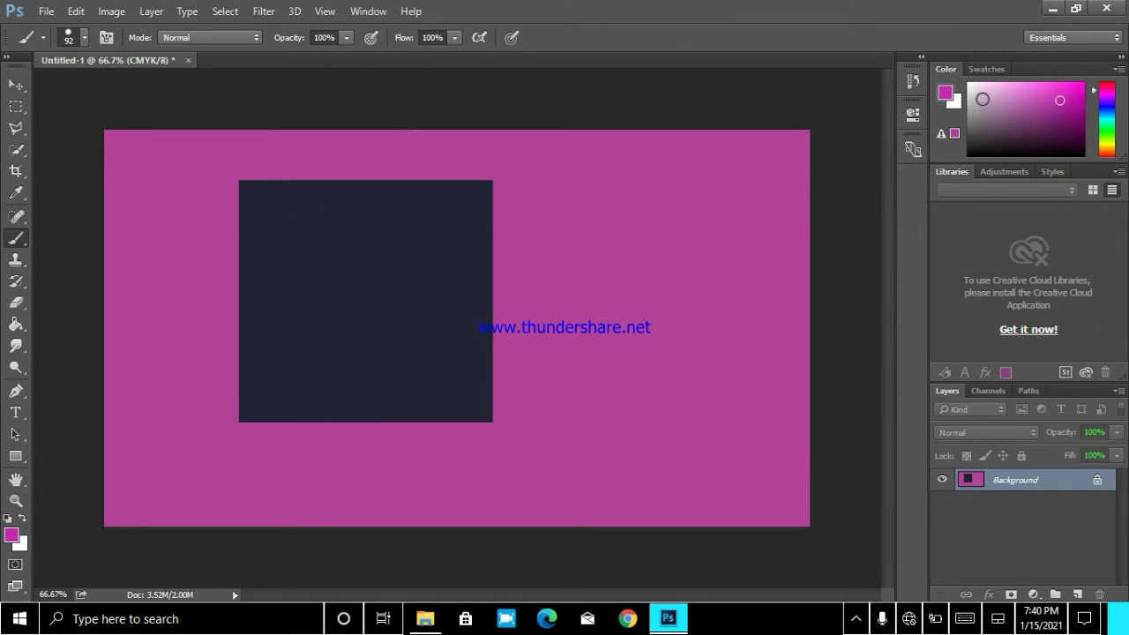
{"action": "left_click", "coordinate": [982, 98]}
{"action": "left_click", "coordinate": [391, 166]}
{"action": "left_click", "coordinate": [366, 188]}
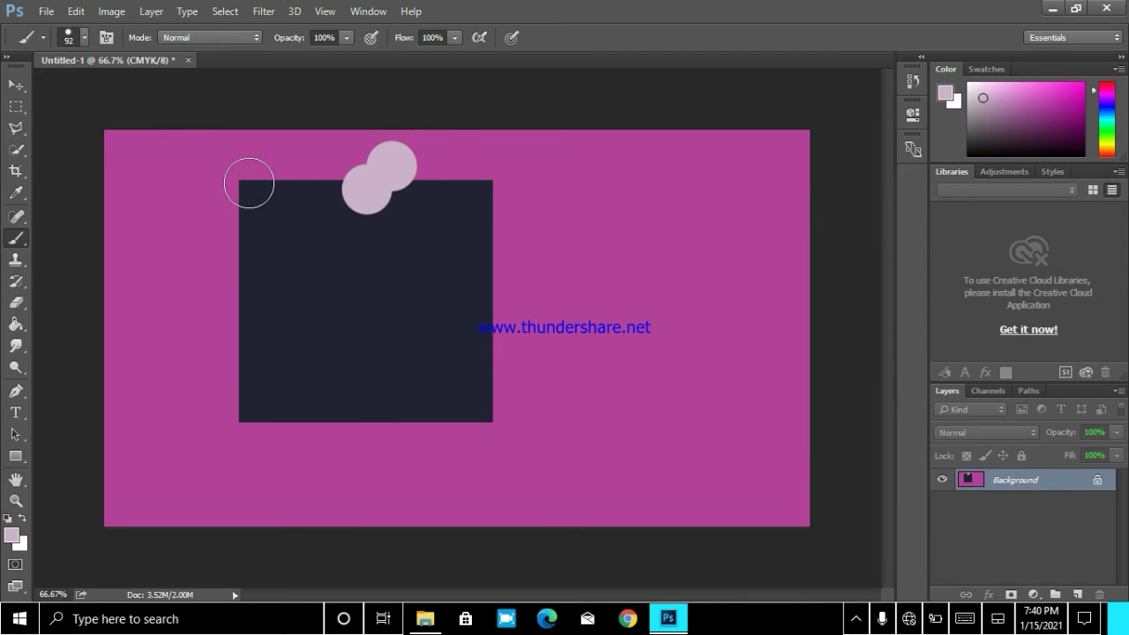
{"action": "left_click", "coordinate": [283, 188]}
{"action": "left_click", "coordinate": [231, 252]}
{"action": "left_click", "coordinate": [249, 328]}
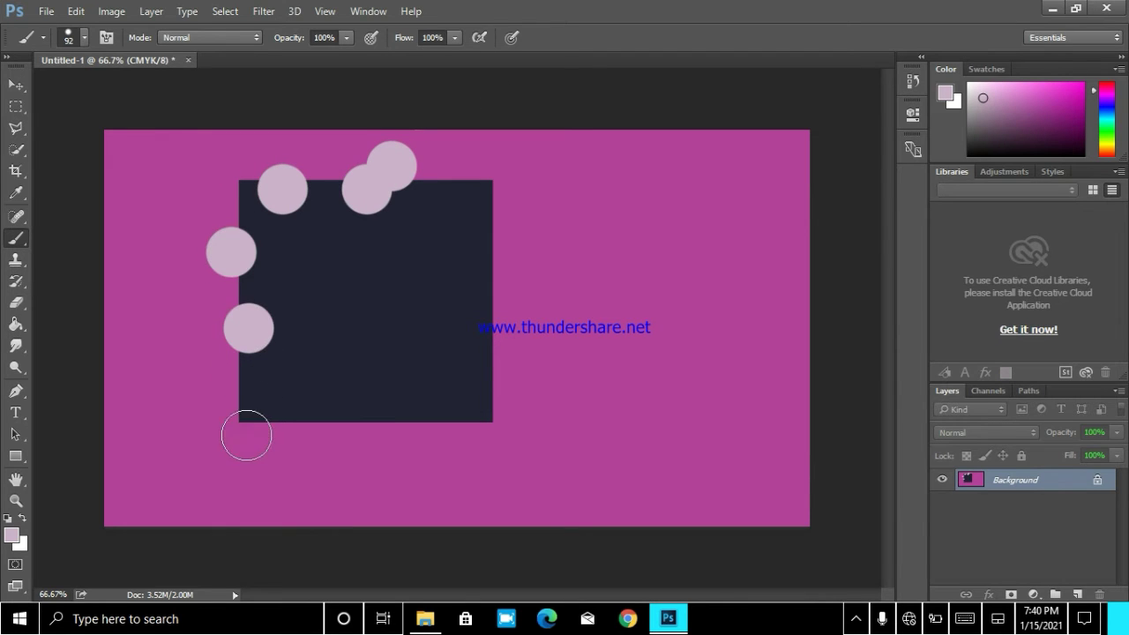
{"action": "left_click", "coordinate": [249, 410]}
{"action": "left_click", "coordinate": [320, 432]}
{"action": "left_click", "coordinate": [499, 335]}
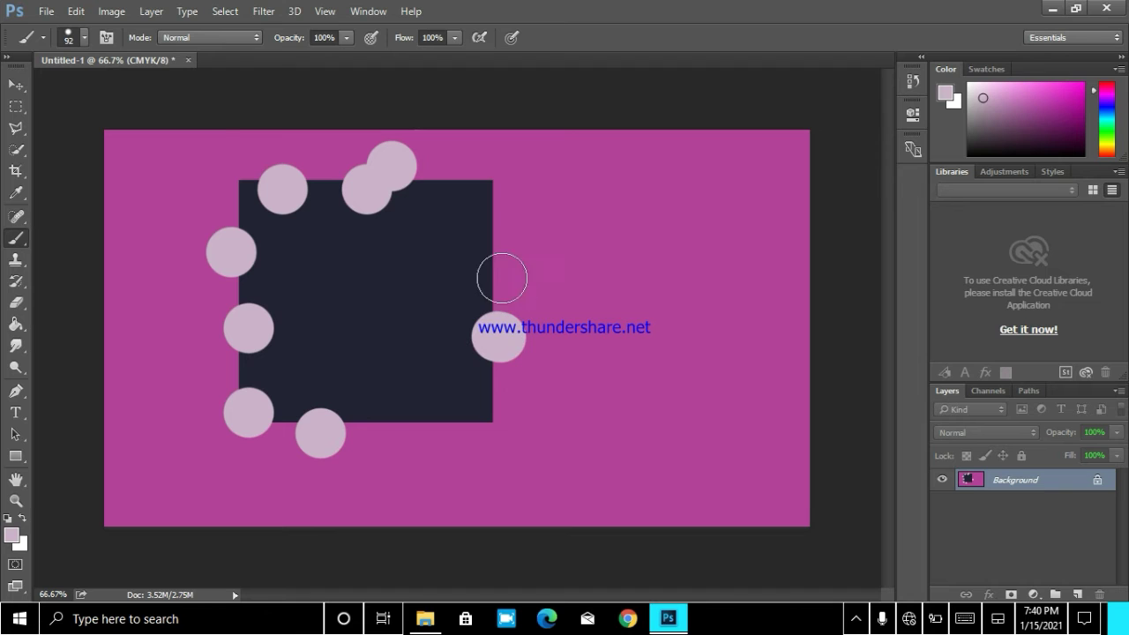
{"action": "left_click", "coordinate": [501, 277]}
{"action": "left_click", "coordinate": [493, 189]}
{"action": "left_click", "coordinate": [435, 189]}
{"action": "left_click", "coordinate": [319, 184]}
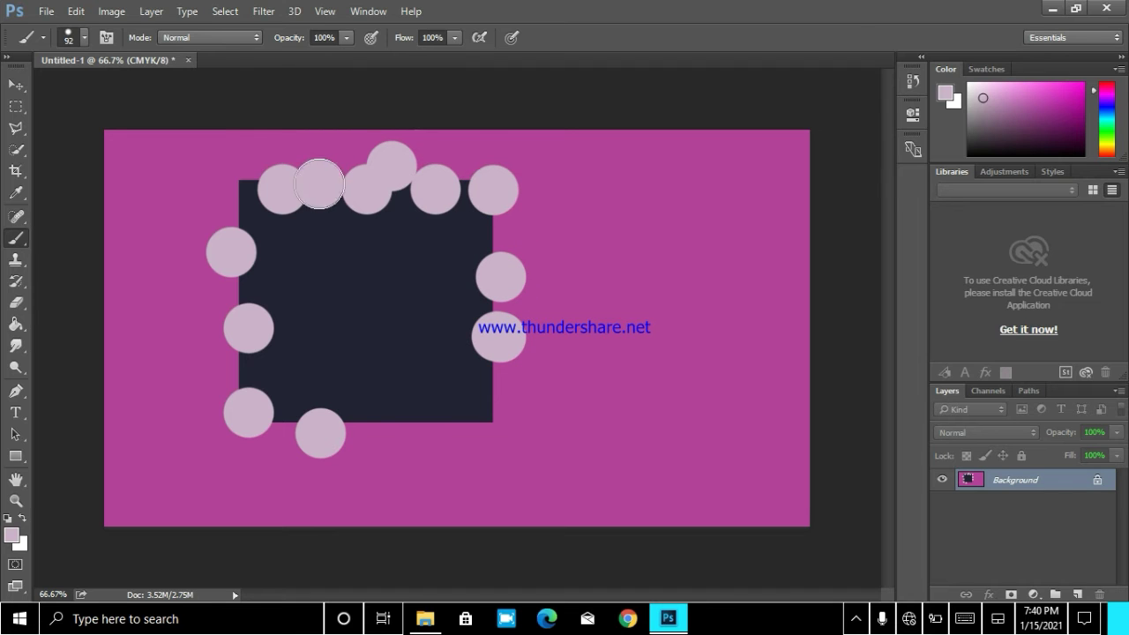
{"action": "left_click", "coordinate": [247, 188]}
{"action": "left_click", "coordinate": [231, 218]}
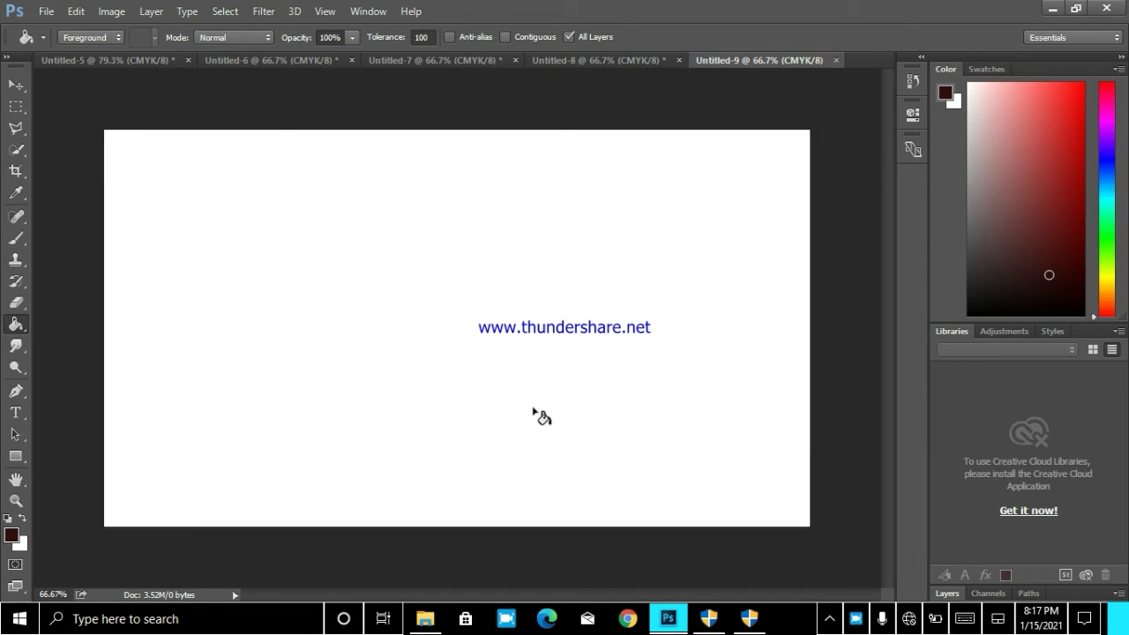
Make a wide rectangular marquee selection across the middle of the blank Untitled-9 canvas
{"action": "left_click", "coordinate": [17, 110]}
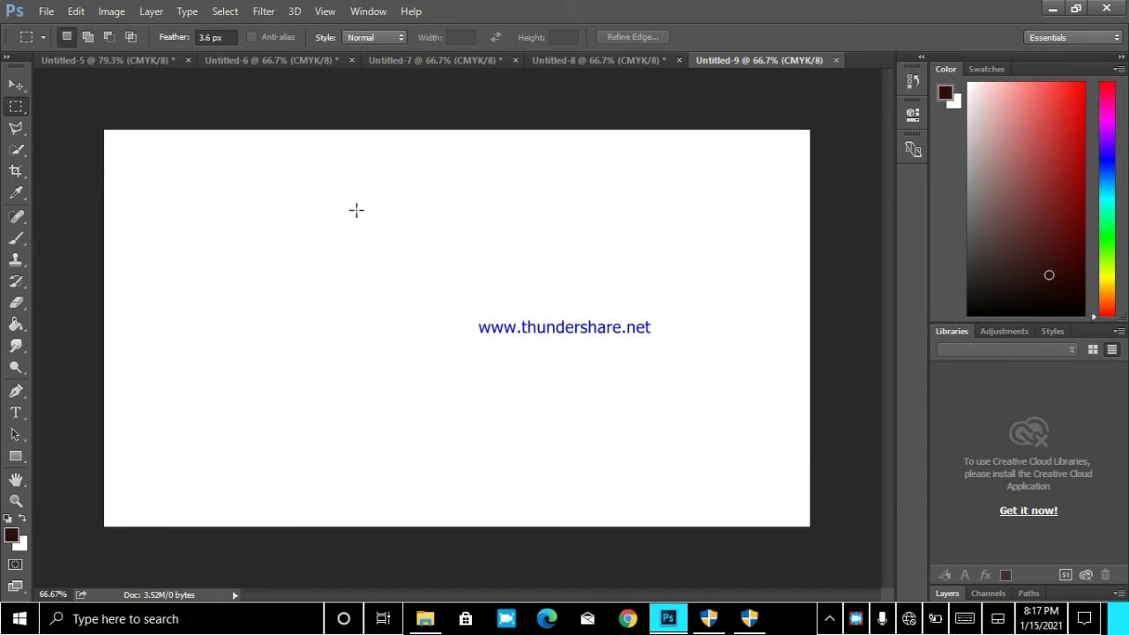
{"action": "left_click_drag", "start_coordinate": [256, 172], "coordinate": [637, 429]}
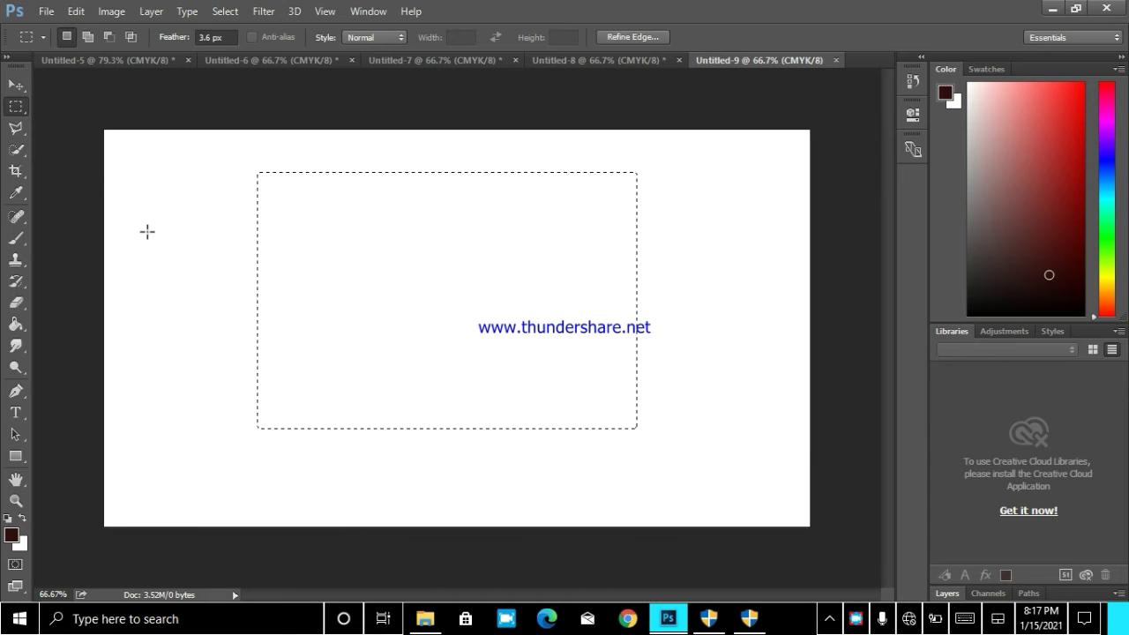
Replace the selection with a rectangle in the canvas's left half and add two overlapping rectangles that extend it to the right edge
{"action": "left_click_drag", "start_coordinate": [176, 235], "coordinate": [476, 459]}
{"action": "left_click", "coordinate": [87, 35]}
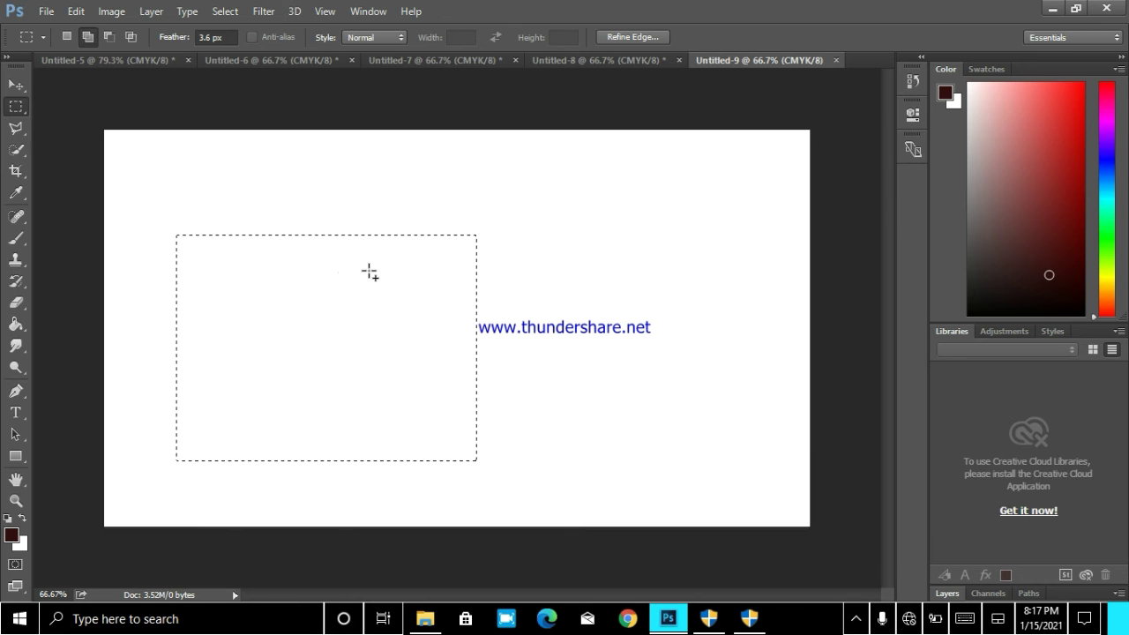
{"action": "left_click_drag", "start_coordinate": [366, 194], "coordinate": [692, 410]}
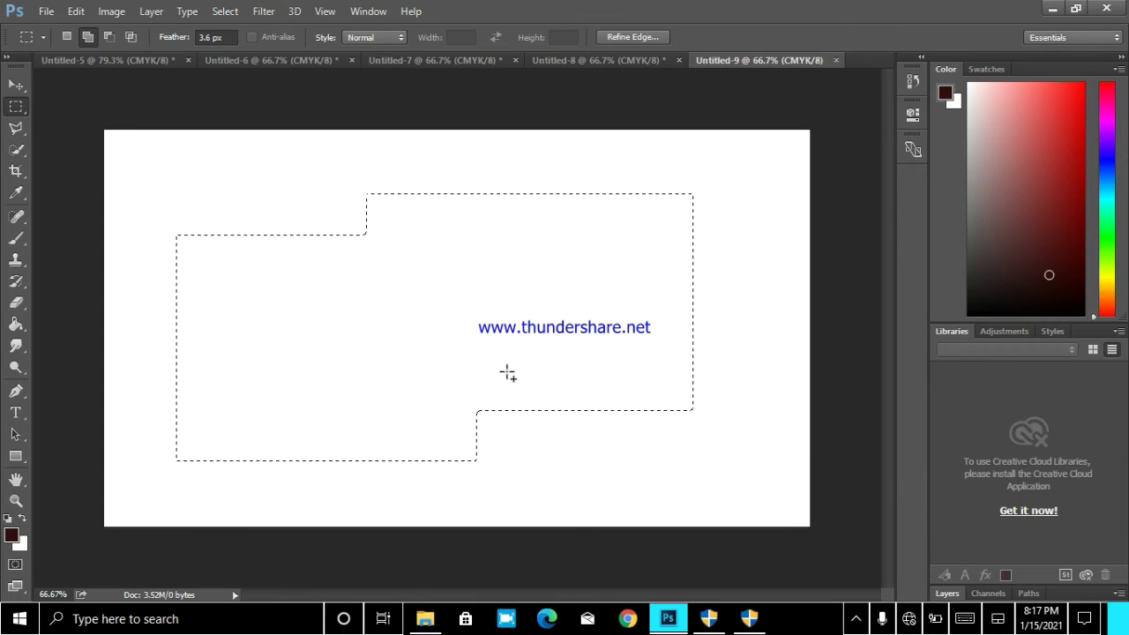
{"action": "left_click_drag", "start_coordinate": [606, 141], "coordinate": [829, 564]}
Subtract rectangular areas from the selection along the canvas's right side and lower-right edge, keeping the stepped shape in the middle
{"action": "left_click", "coordinate": [109, 37]}
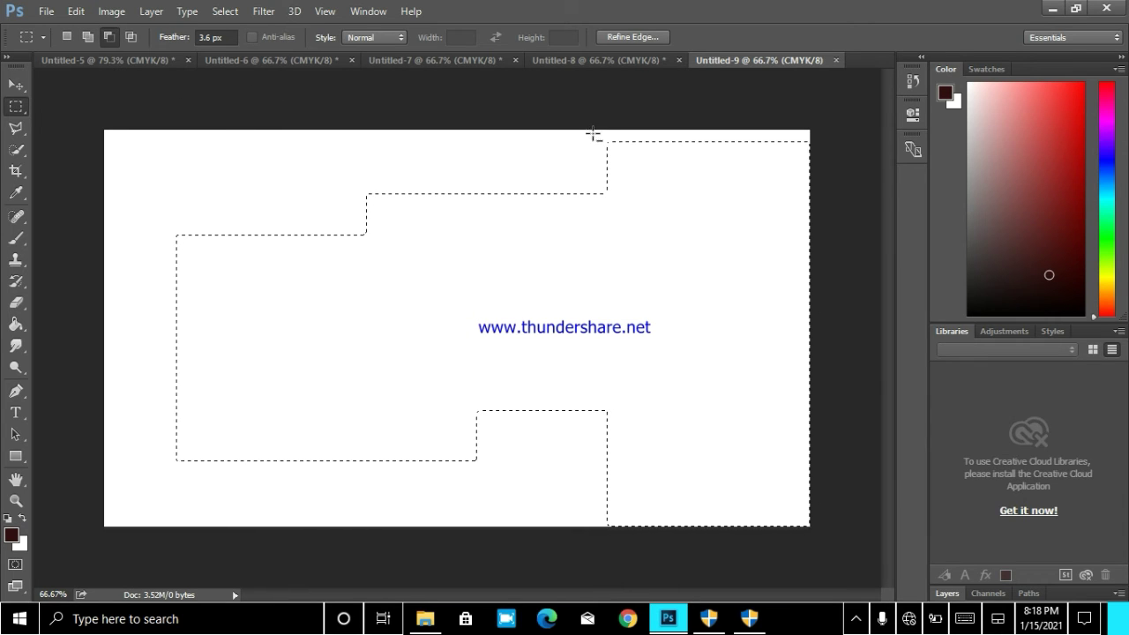
{"action": "left_click_drag", "start_coordinate": [591, 134], "coordinate": [768, 513]}
{"action": "left_click_drag", "start_coordinate": [751, 134], "coordinate": [824, 531]}
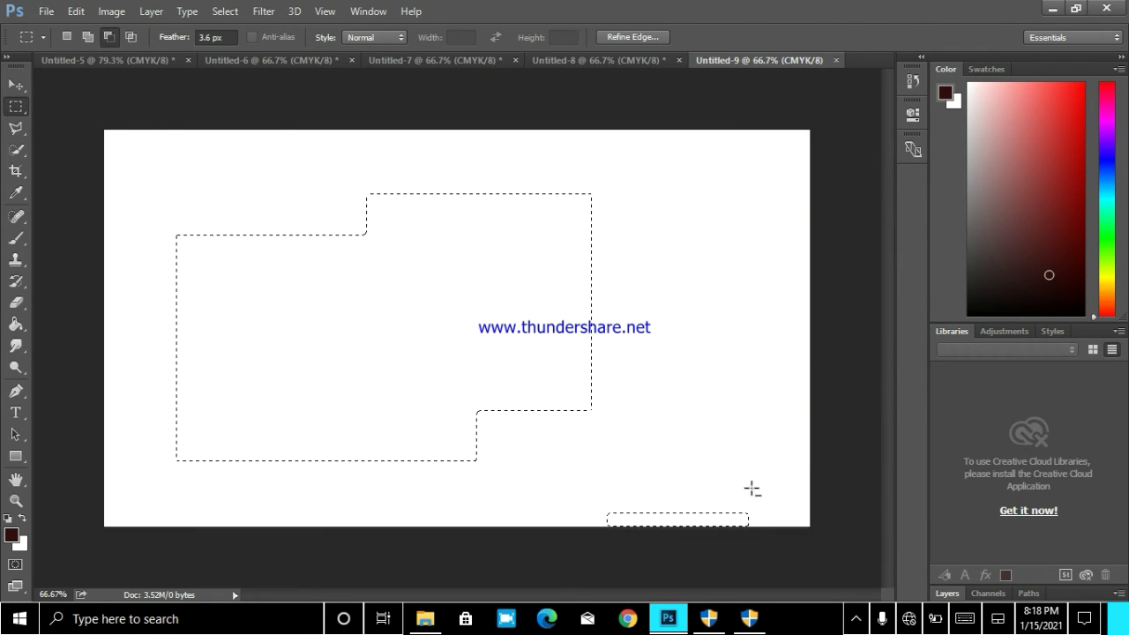
{"action": "left_click_drag", "start_coordinate": [592, 468], "coordinate": [785, 575]}
Set the marquee feather to 0 px and fill the stepped selection with the dark brown foreground colour using the Paint Bucket
{"action": "mouse_move", "coordinate": [176, 42]}
{"action": "left_mouse_down"}
{"action": "mouse_move", "coordinate": [164, 40]}
{"action": "mouse_move", "coordinate": [176, 42]}
{"action": "left_mouse_up"}
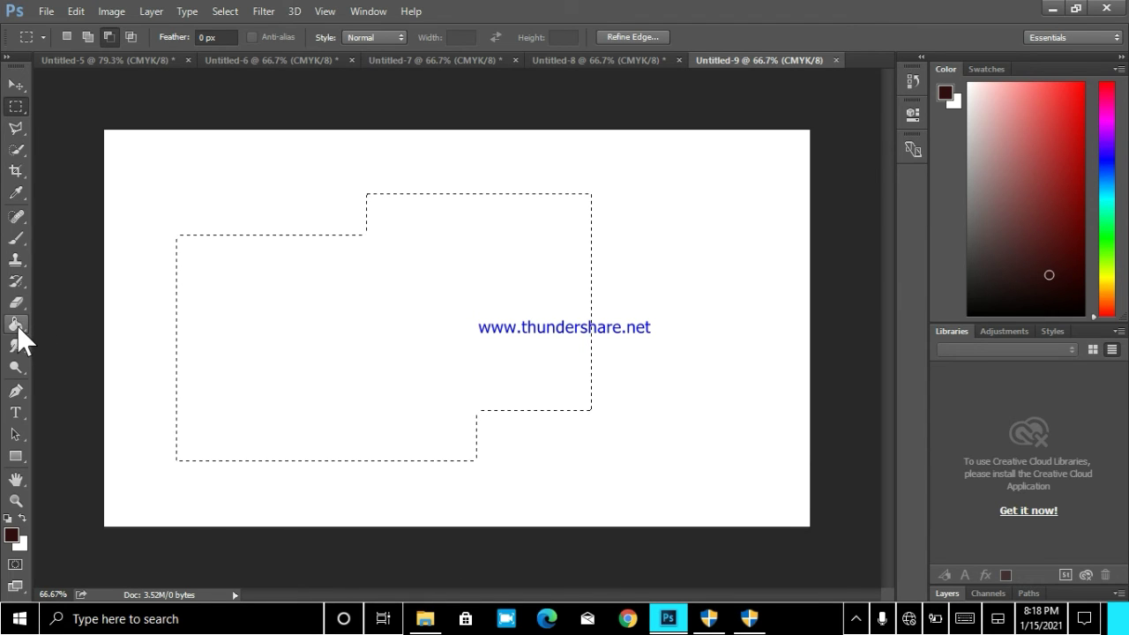
{"action": "mouse_move", "coordinate": [19, 336]}
{"action": "left_mouse_down"}
{"action": "mouse_move", "coordinate": [49, 326]}
{"action": "mouse_move", "coordinate": [26, 311]}
{"action": "mouse_move", "coordinate": [20, 321]}
{"action": "left_mouse_up"}
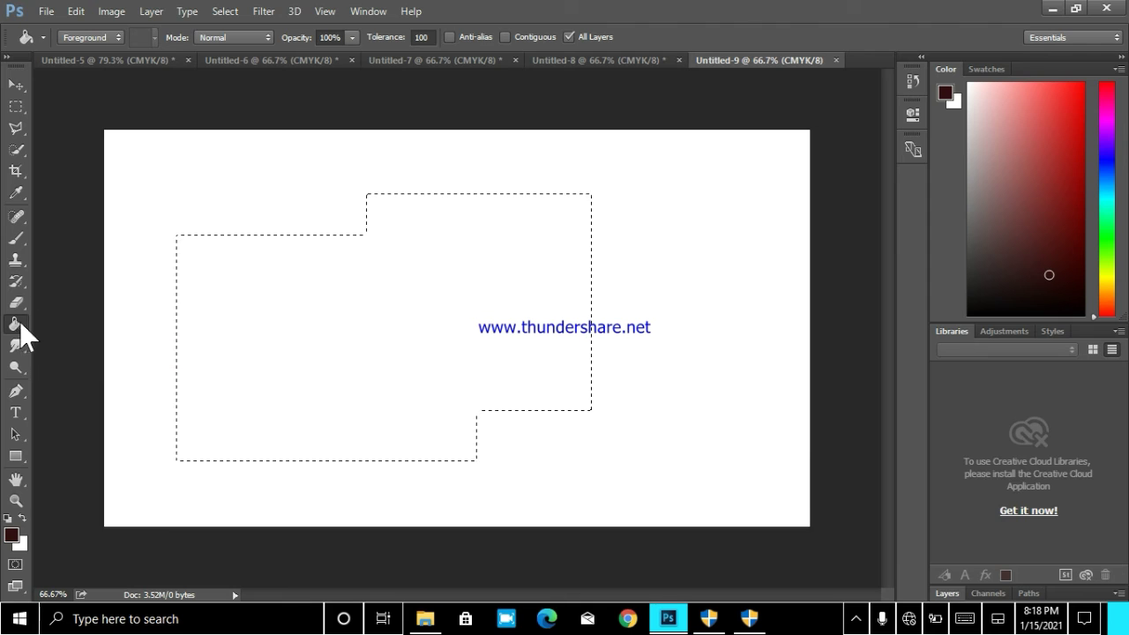
{"action": "left_click", "coordinate": [276, 288]}
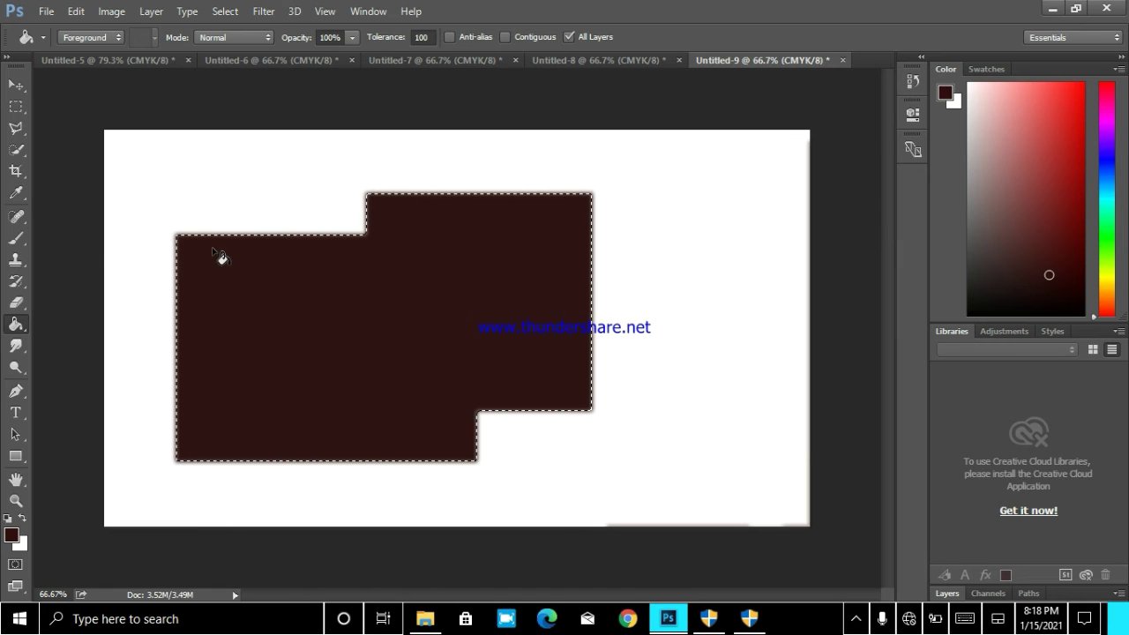
Make a new unfeathered rectangular selection in the canvas's upper-right area and fill it with the dark brown foreground colour
{"action": "left_click", "coordinate": [16, 106]}
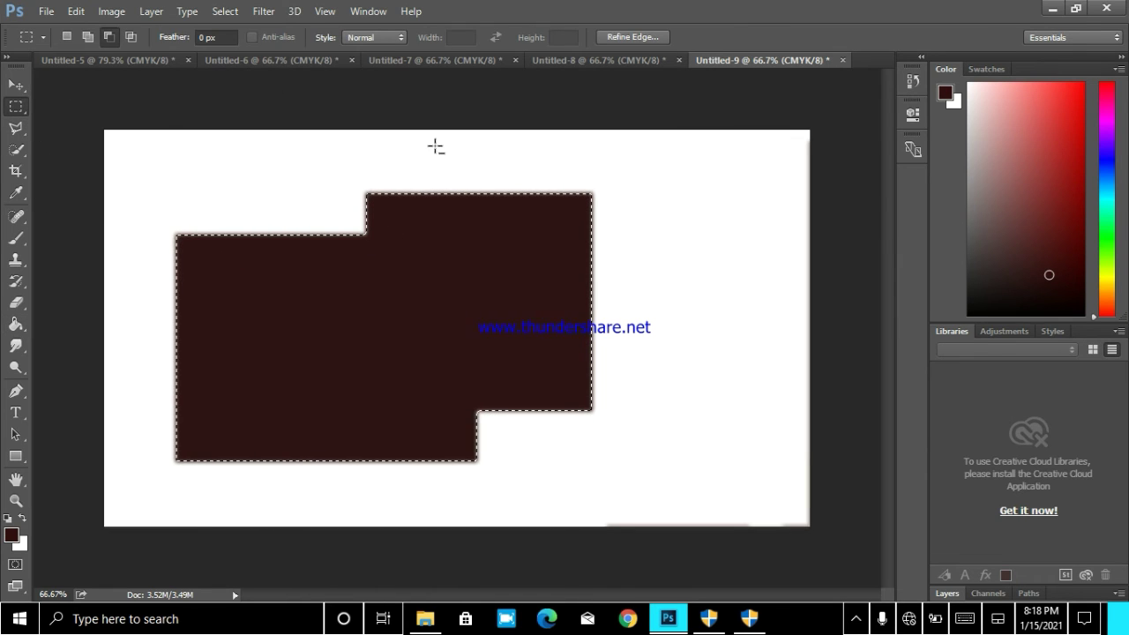
{"action": "left_click", "coordinate": [67, 37]}
{"action": "left_click_drag", "start_coordinate": [622, 167], "coordinate": [784, 295]}
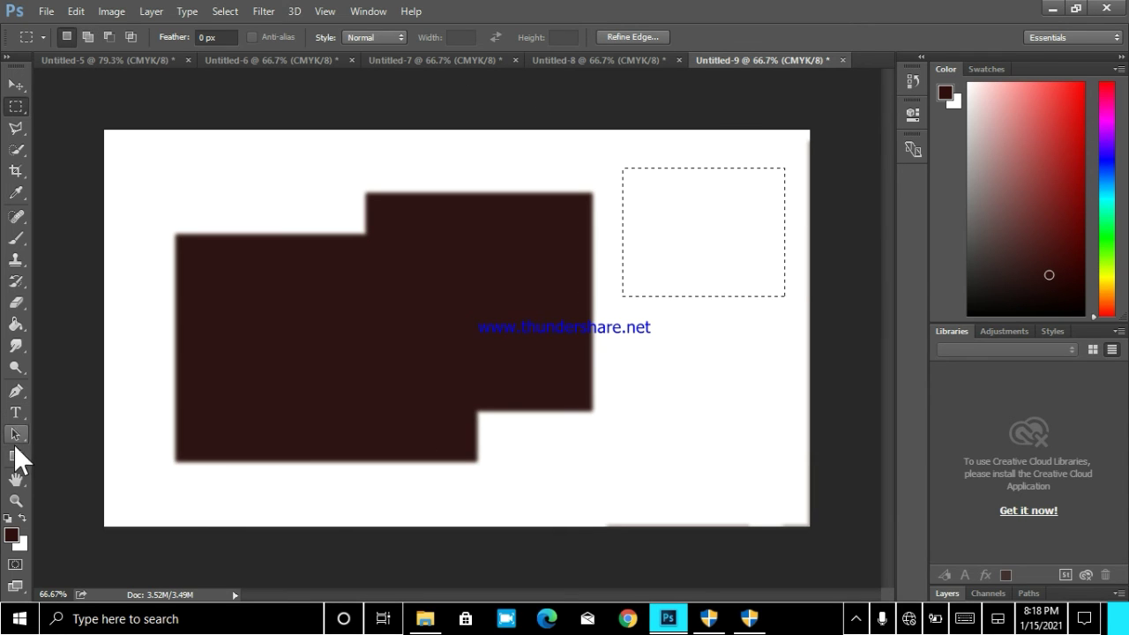
{"action": "left_click", "coordinate": [15, 324]}
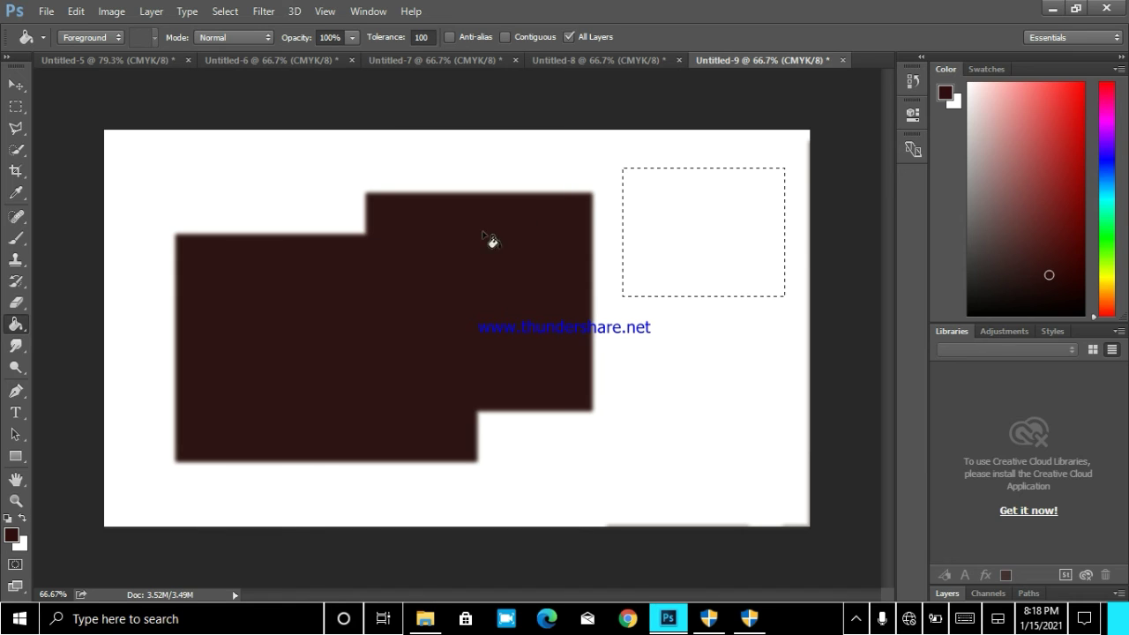
{"action": "left_click", "coordinate": [698, 201]}
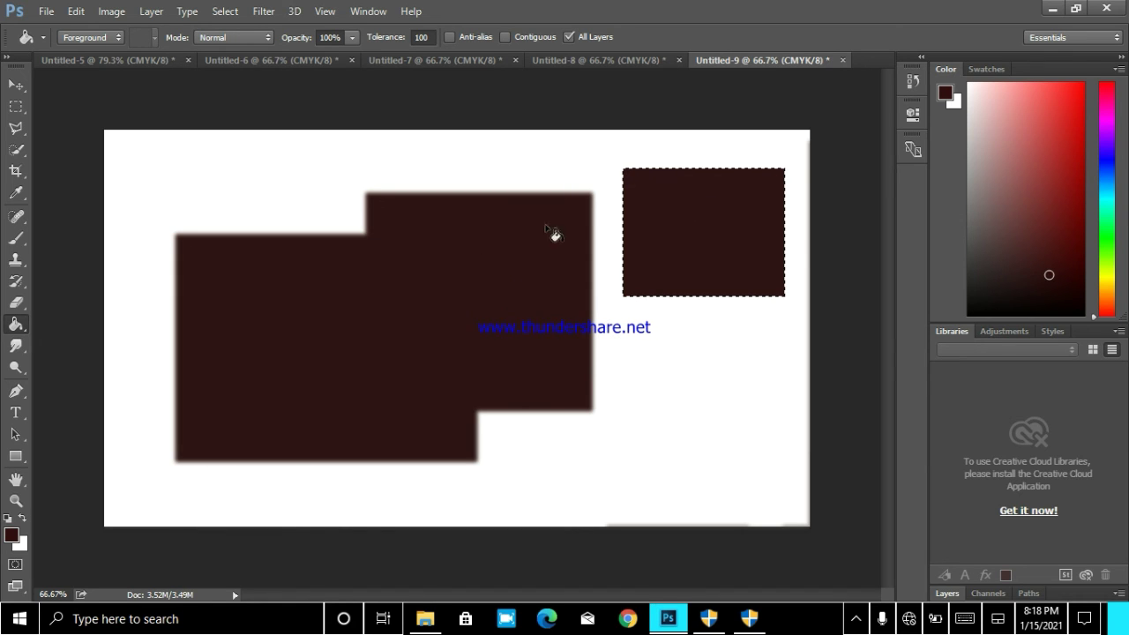
Return to the Rectangular Marquee tool and deselect the filled rectangle in the canvas's upper-right area
{"action": "right_click", "coordinate": [708, 211]}
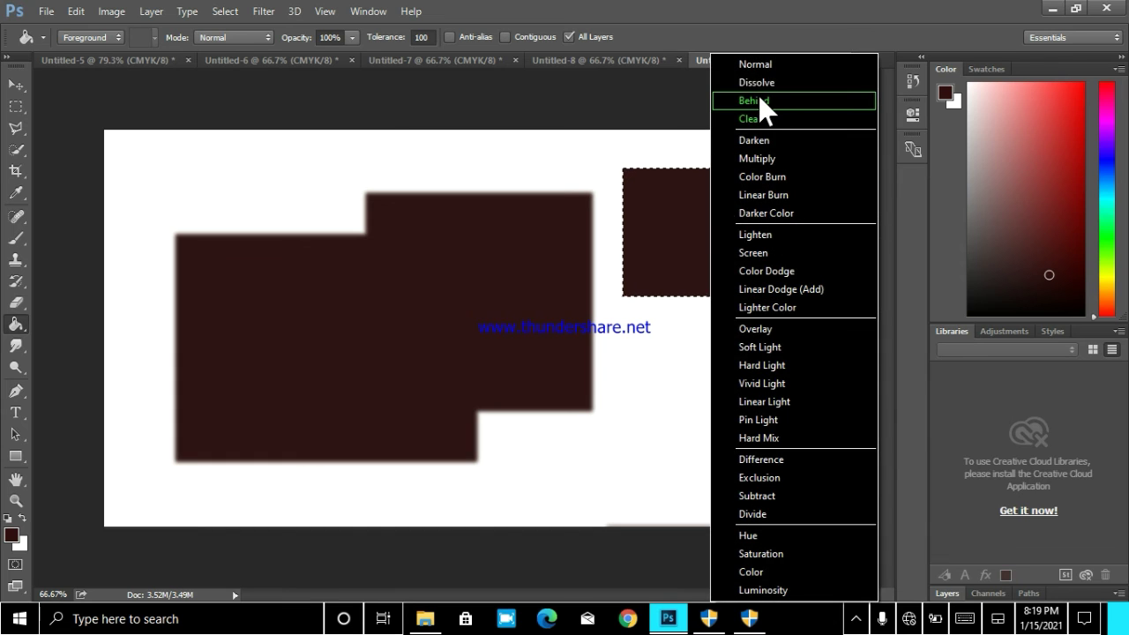
{"action": "left_click", "coordinate": [14, 104]}
{"action": "left_click", "coordinate": [16, 105]}
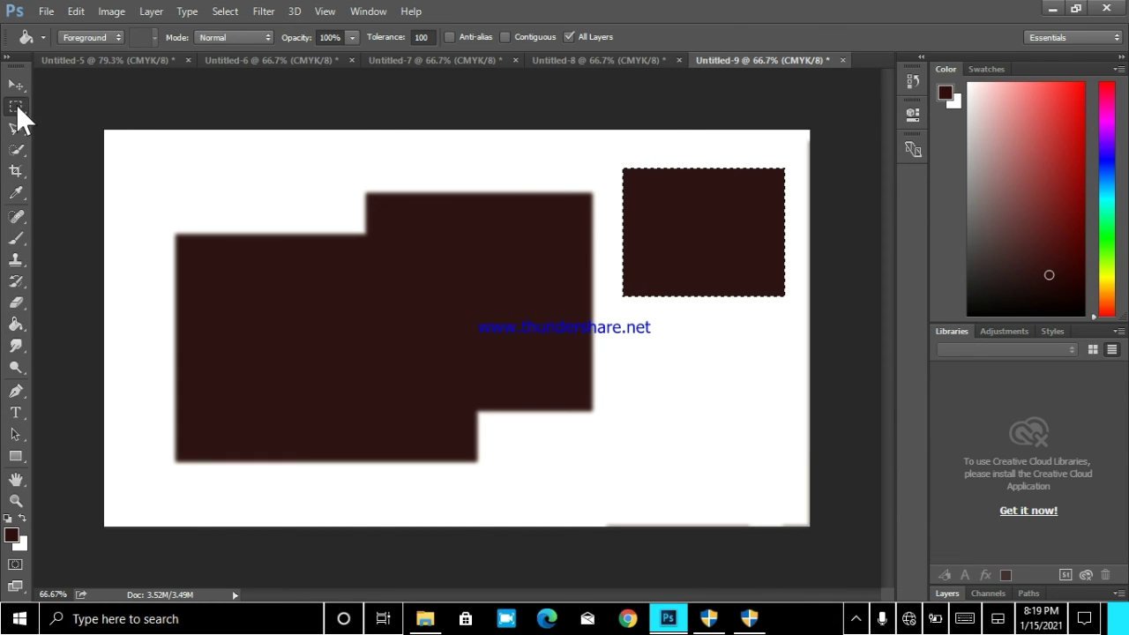
{"action": "right_click", "coordinate": [698, 222]}
{"action": "left_click", "coordinate": [725, 232]}
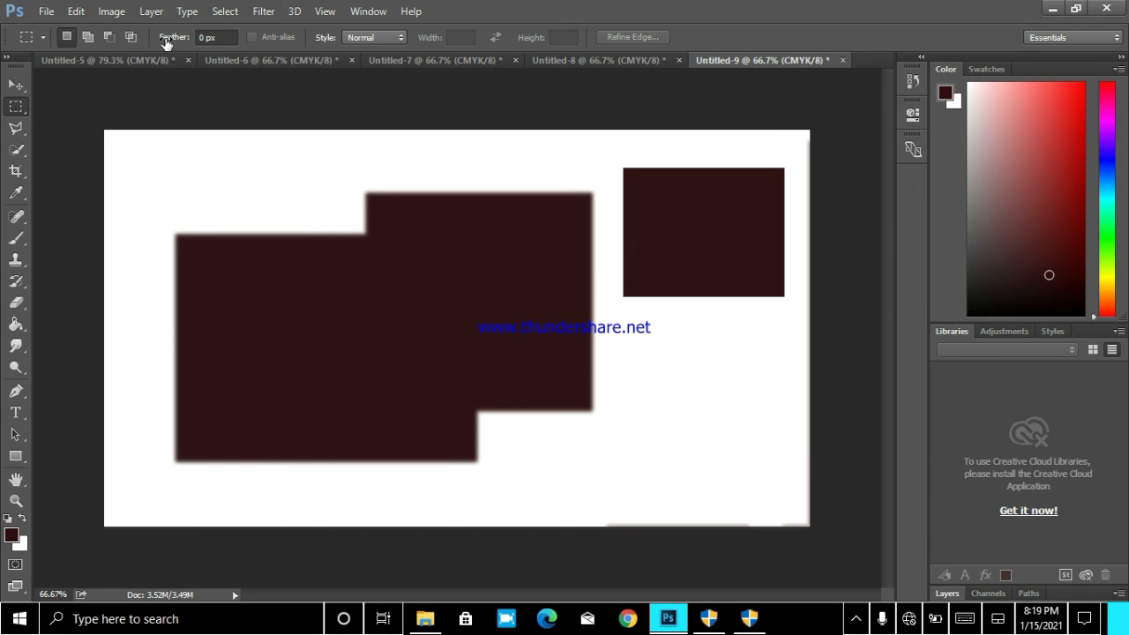
Set the feather to 18.7 px, select a small rectangle above the stepped shape's left part and fill it with dark brown
{"action": "left_click_drag", "start_coordinate": [165, 42], "coordinate": [197, 41]}
{"action": "left_click_drag", "start_coordinate": [170, 146], "coordinate": [320, 212]}
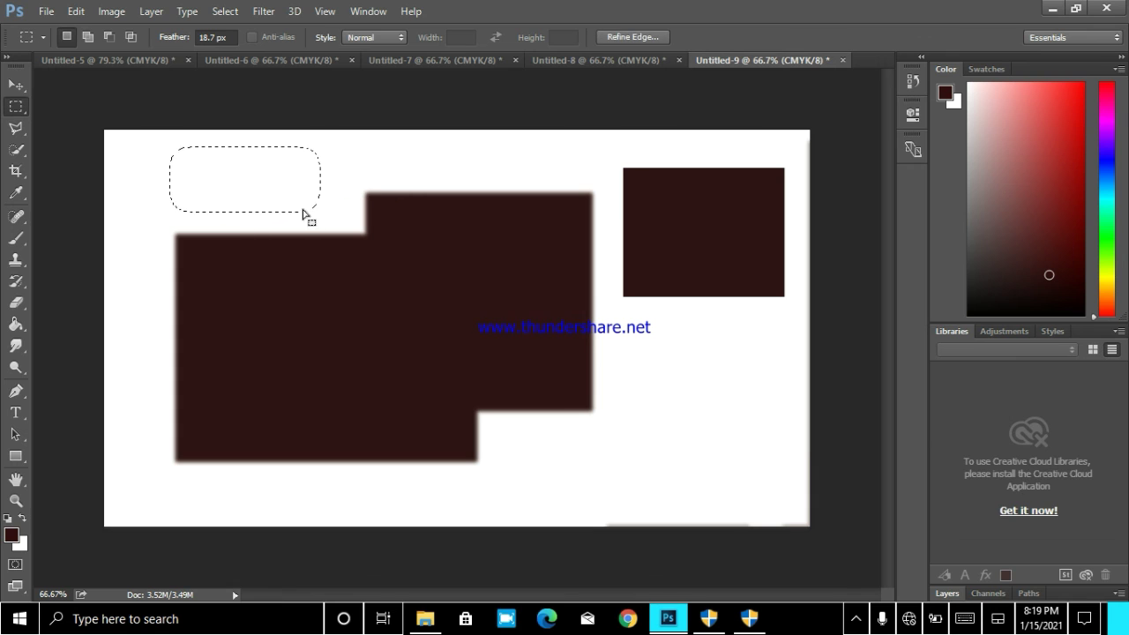
{"action": "left_click", "coordinate": [15, 324]}
{"action": "left_click", "coordinate": [206, 187]}
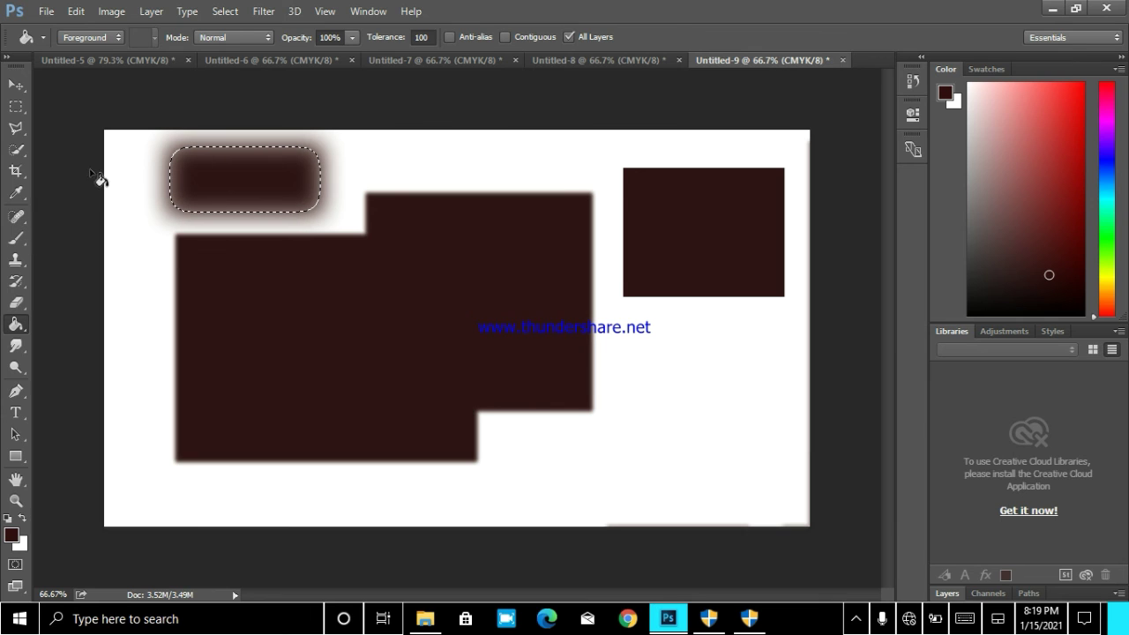
Reselect the Rectangular Marquee tool and close the Untitled-8 document without saving its changes
{"action": "left_click", "coordinate": [16, 107]}
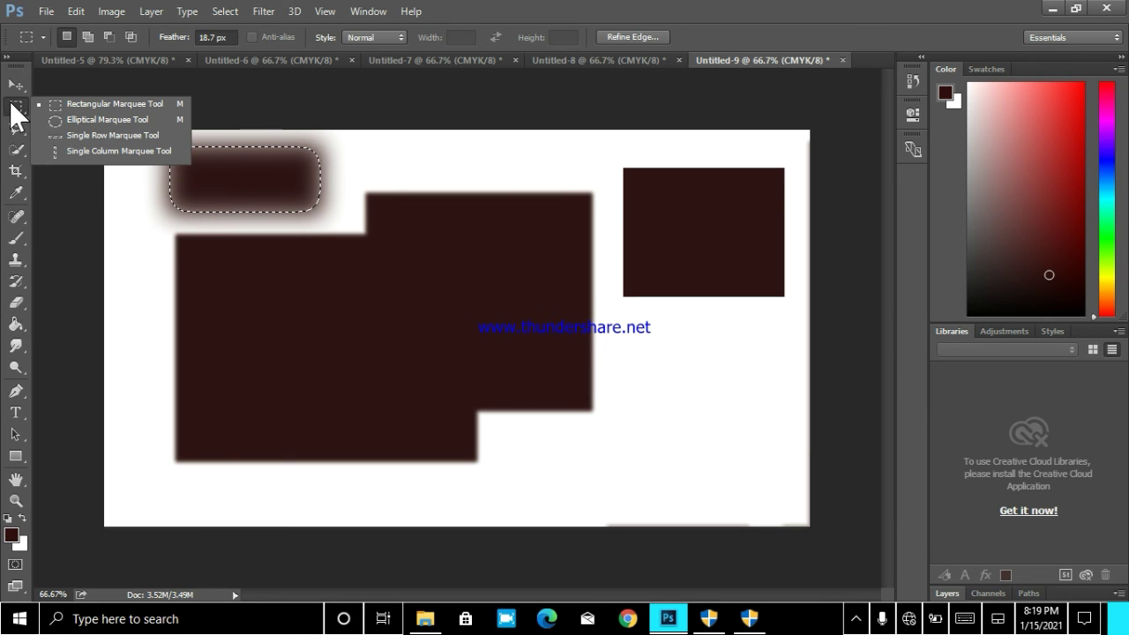
{"action": "left_click", "coordinate": [16, 110]}
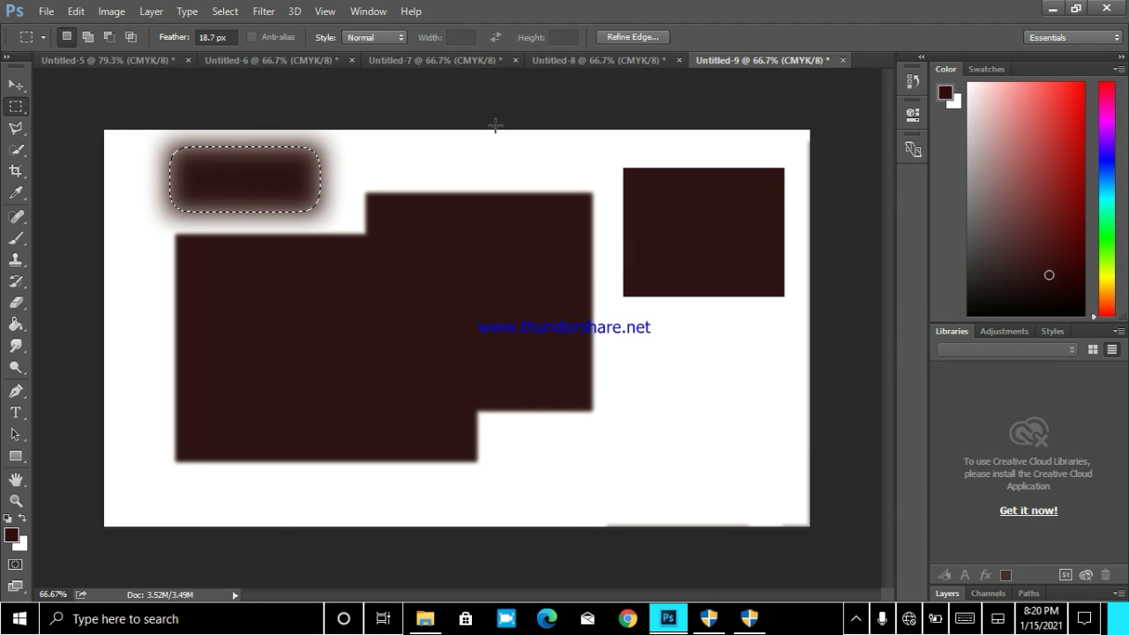
{"action": "left_click", "coordinate": [678, 60]}
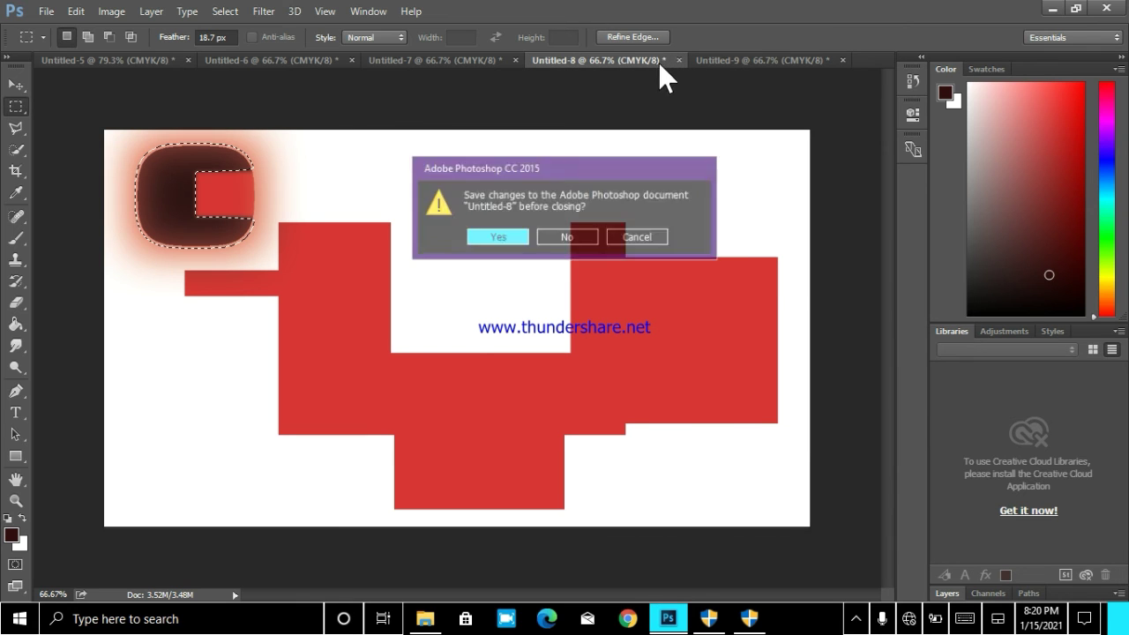
{"action": "left_click", "coordinate": [568, 238]}
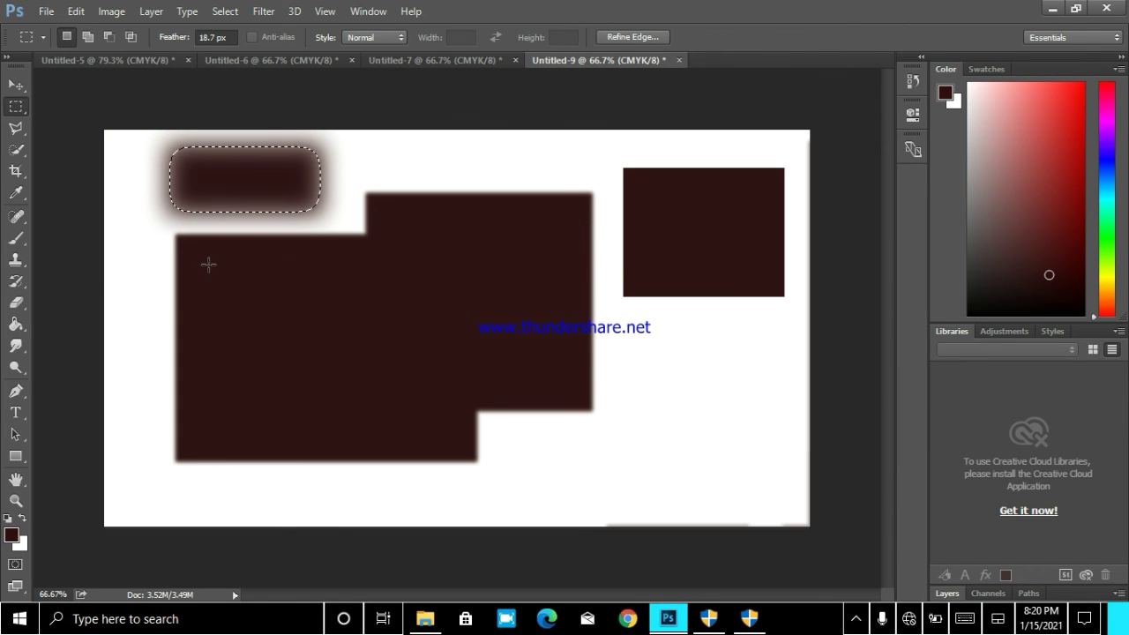